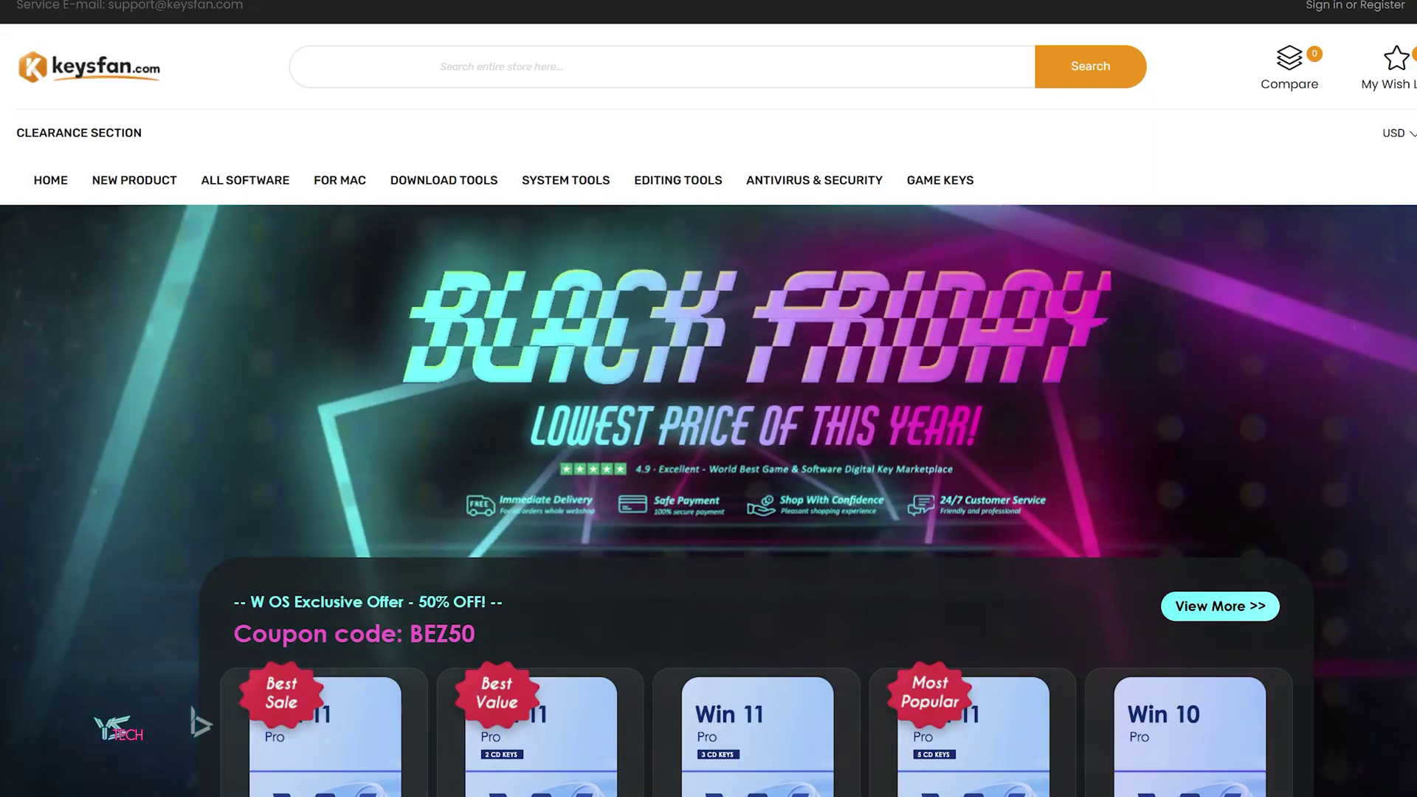
pyautogui.scroll(-3, 708, 399)
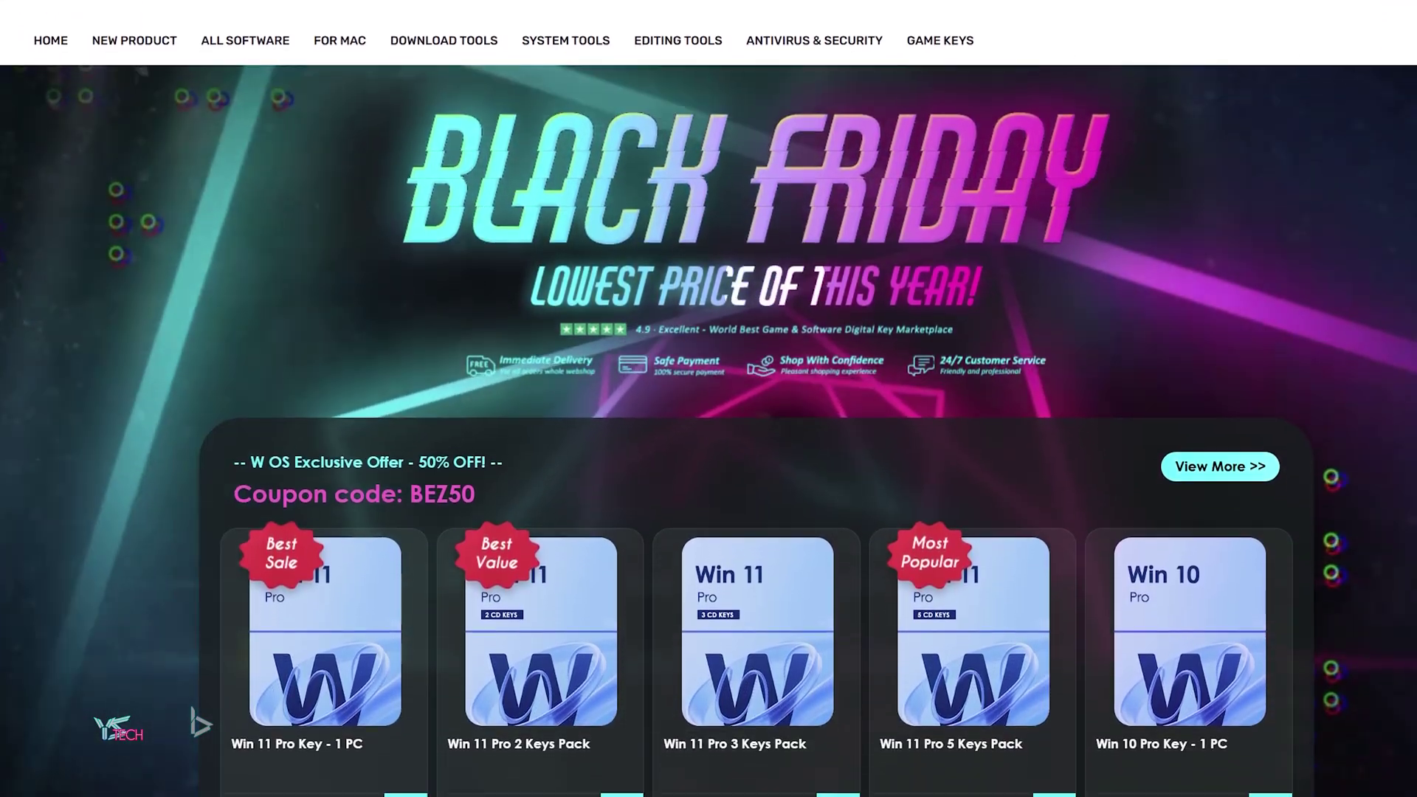
pyautogui.scroll(-4, 708, 399)
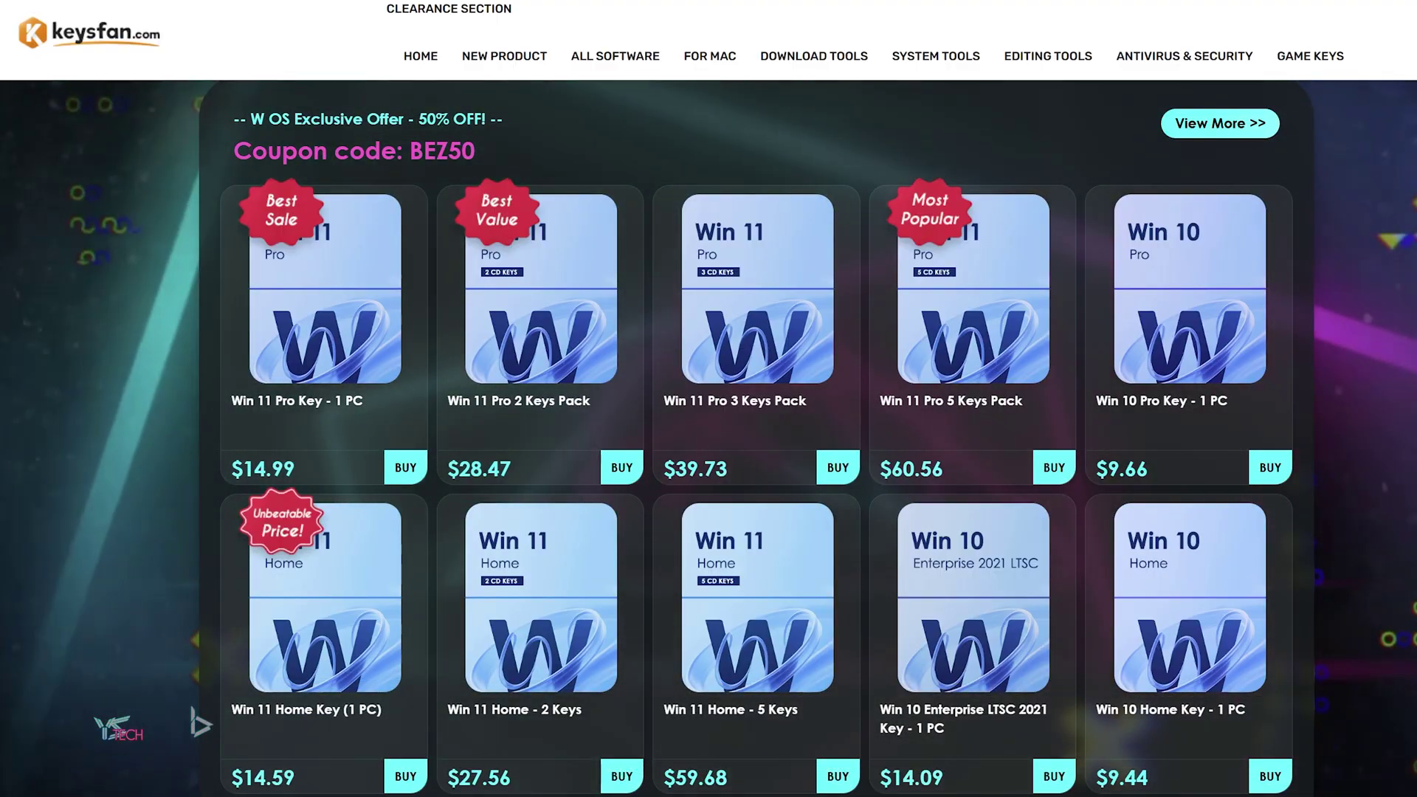
pyautogui.scroll(-3, 709, 436)
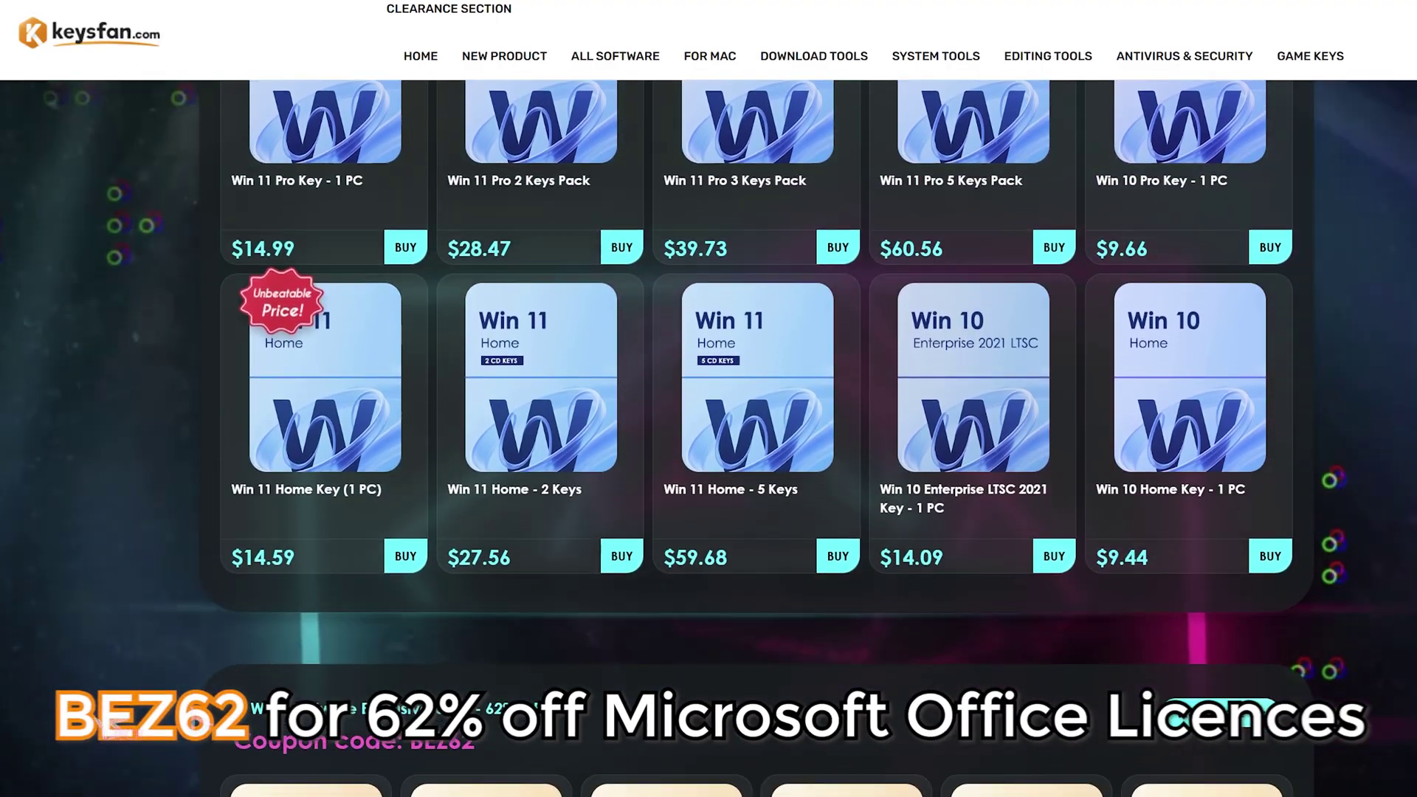
pyautogui.scroll(-5, 709, 435)
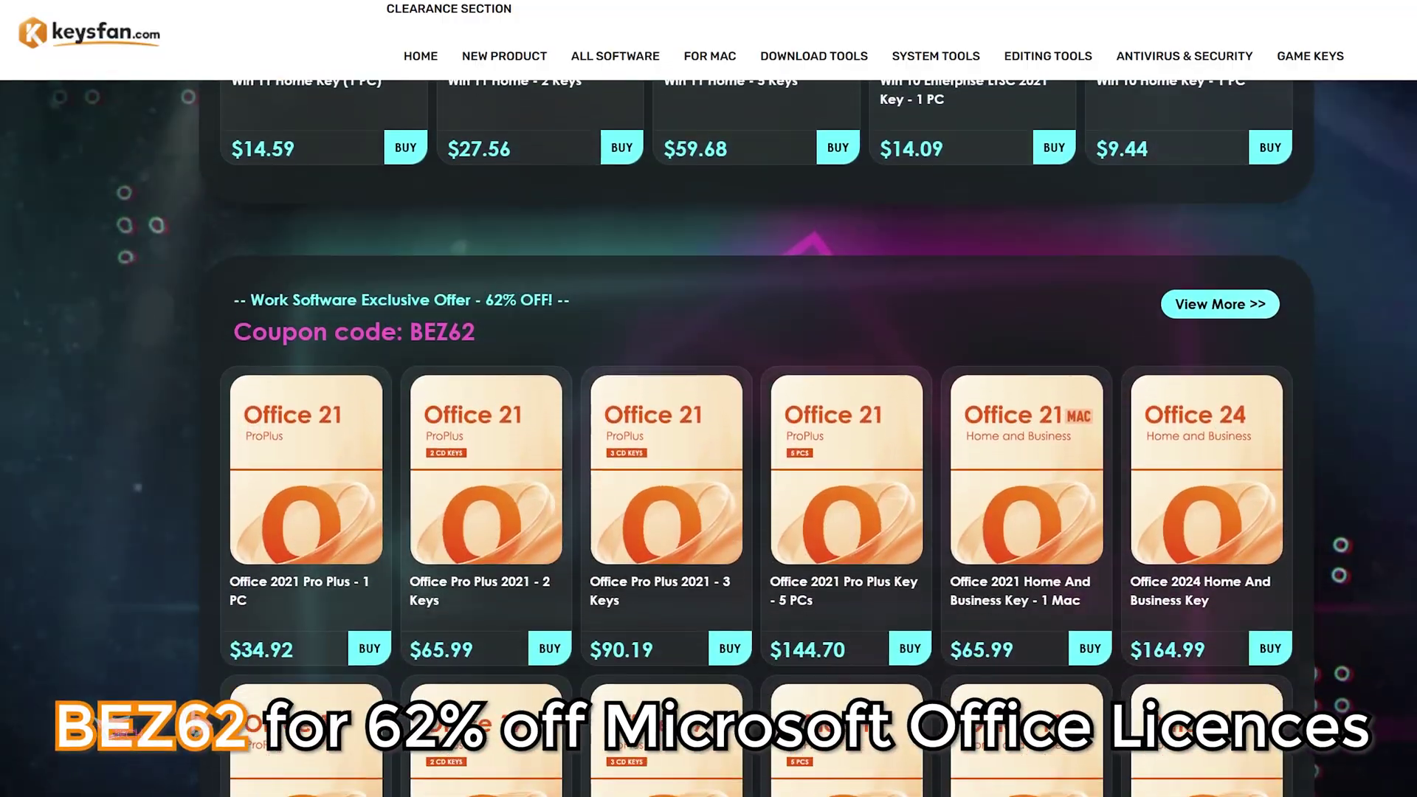
pyautogui.scroll(-3, 709, 436)
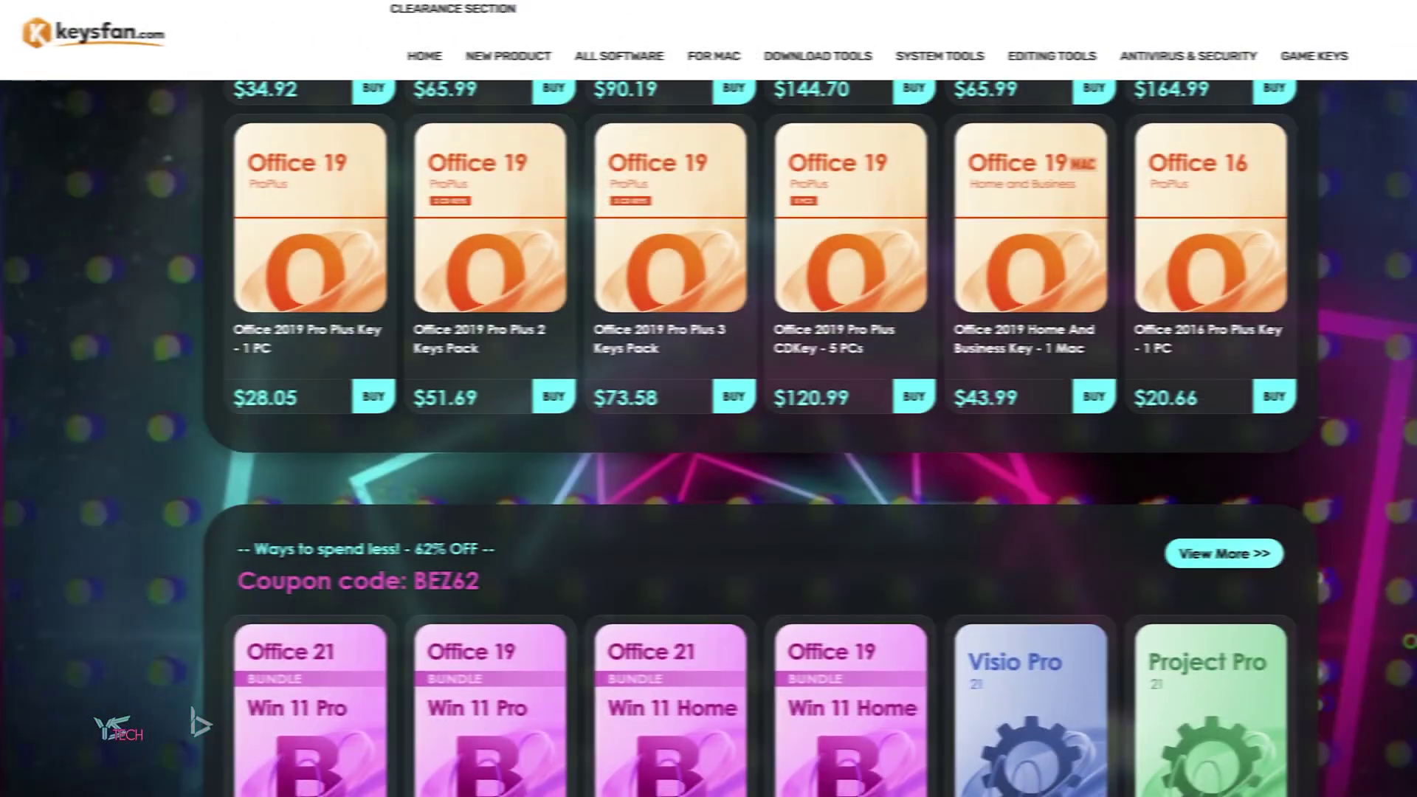
pyautogui.scroll(-5, 709, 436)
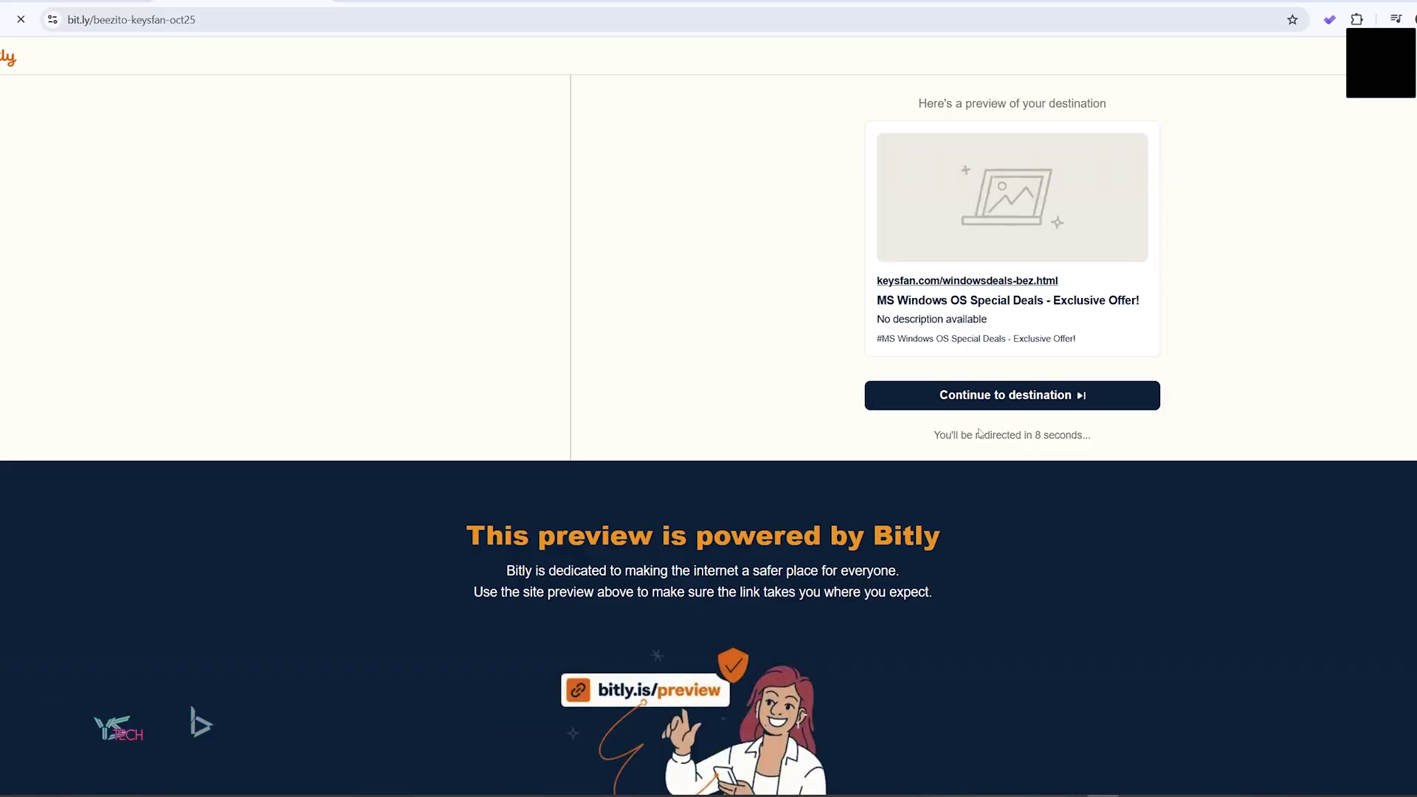
# Step: Apply coupon BEZ50 to the Win 11 Pro Key order on Keysfan.com
pyautogui.click(1063, 411)
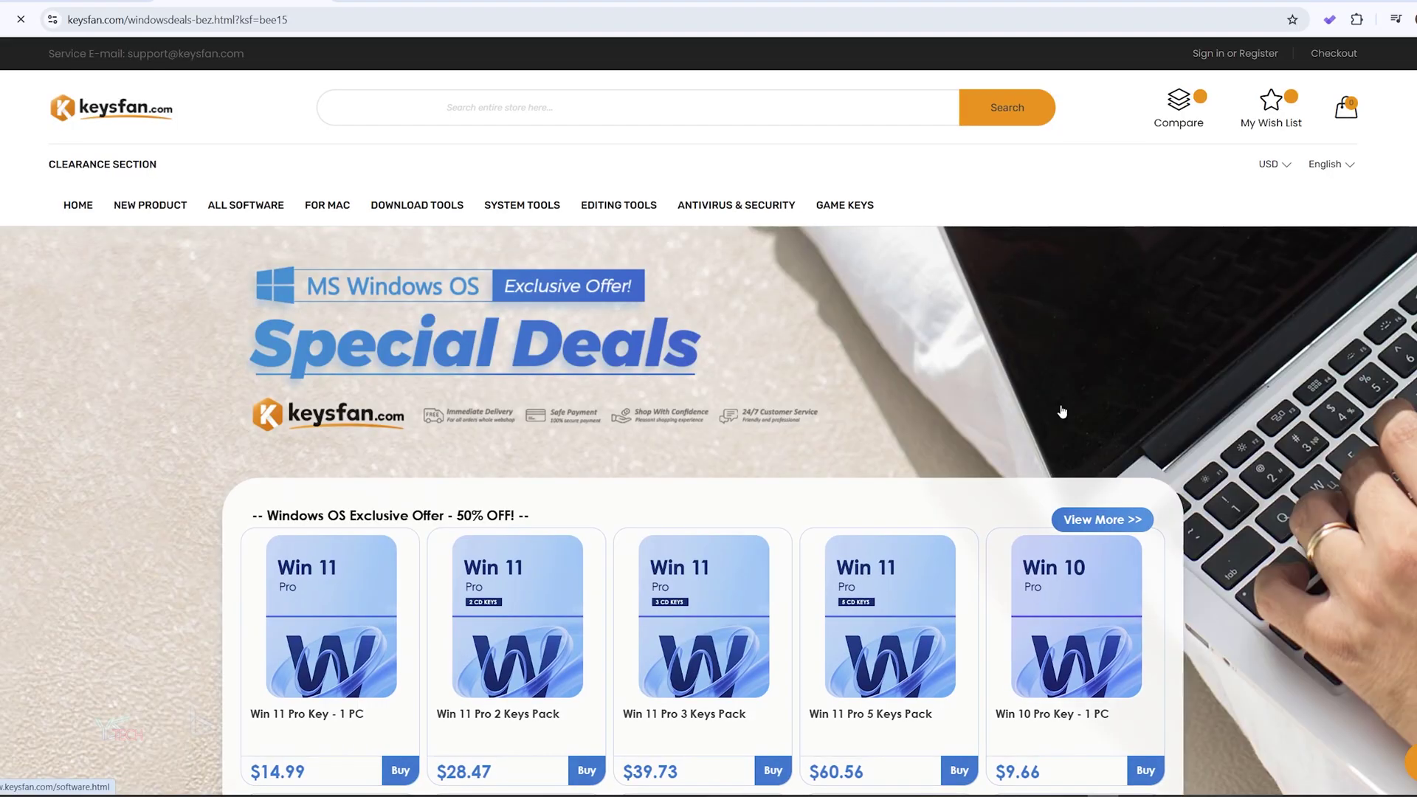
pyautogui.scroll(-5, 760, 425)
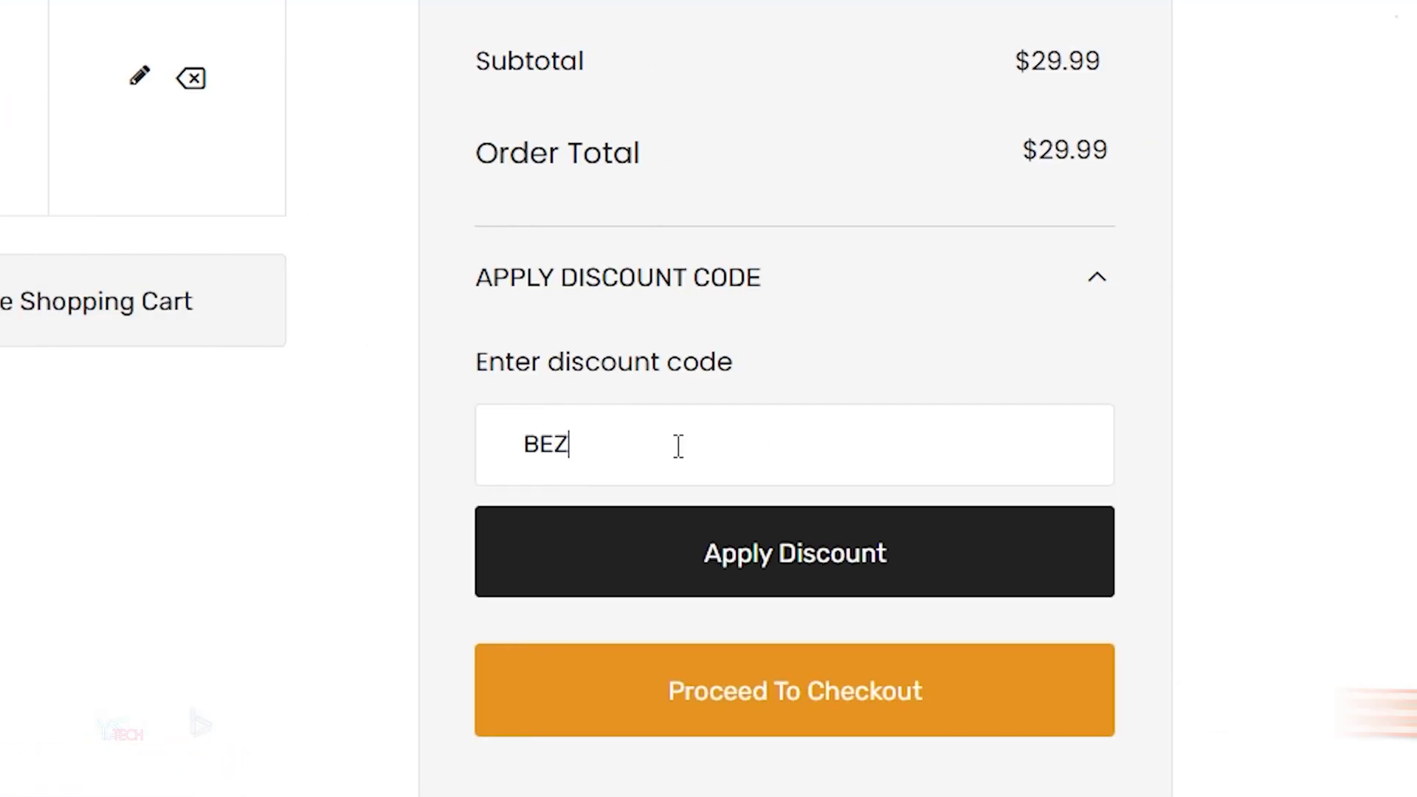
pyautogui.write('0')
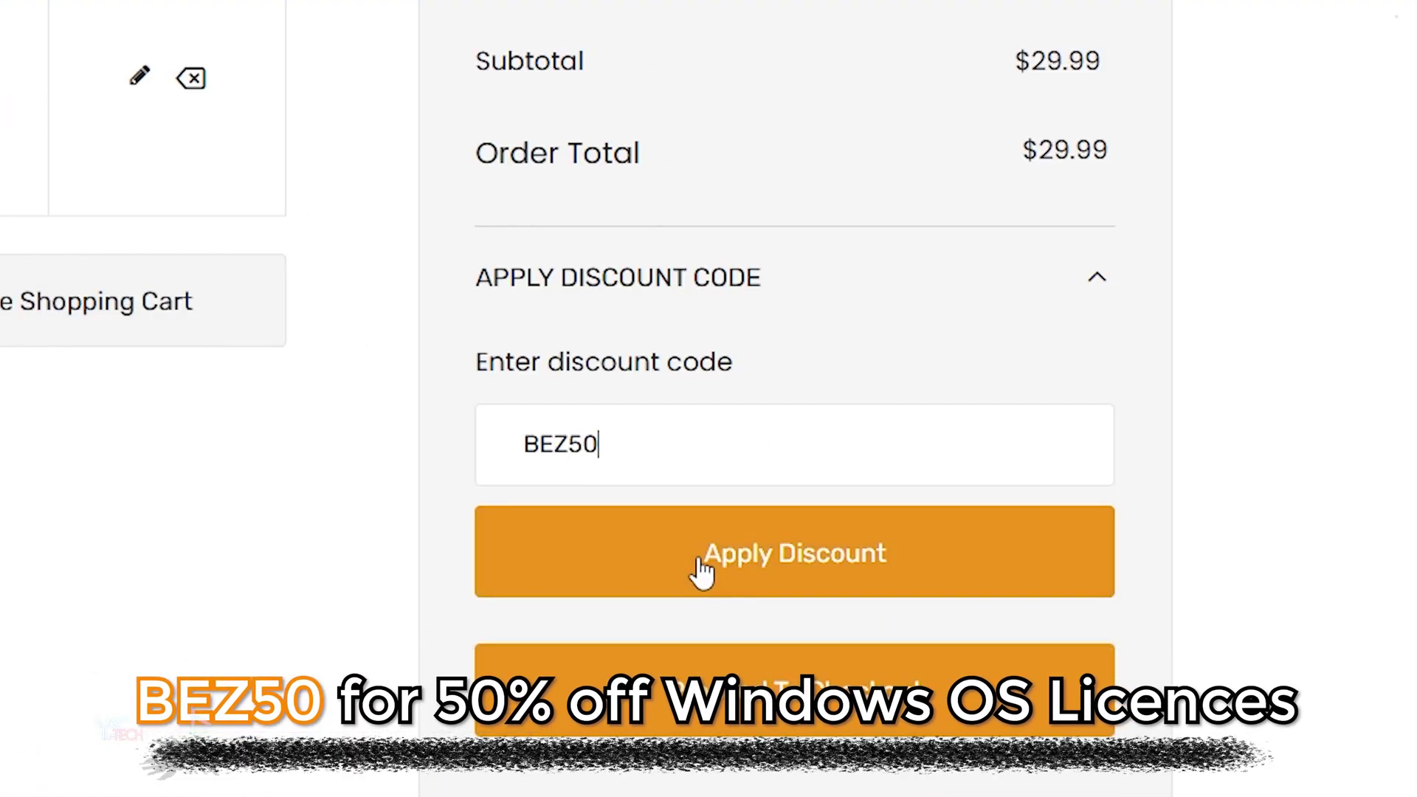
pyautogui.click(701, 572)
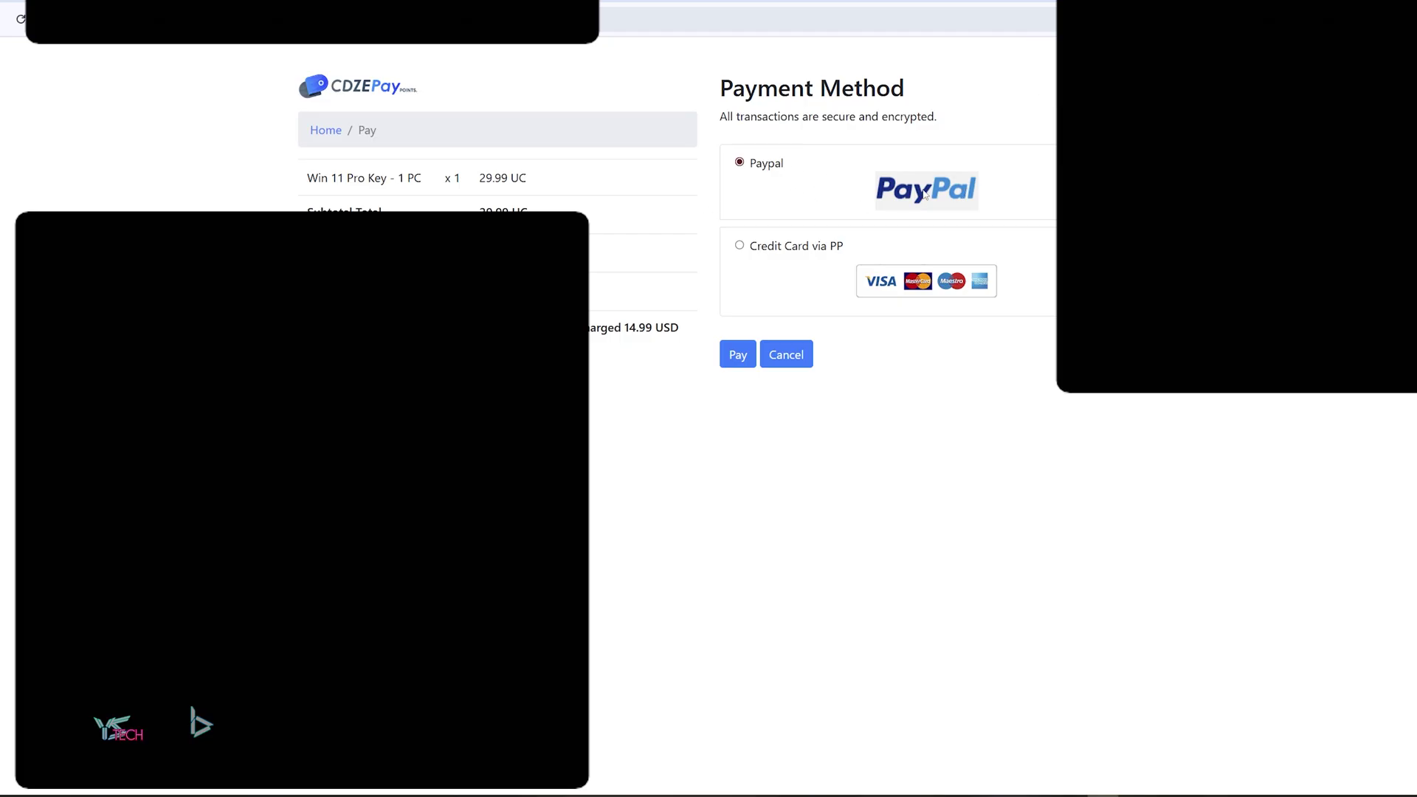
# Step: Pay the 14.99 USD order with the PayPal balance
pyautogui.click(738, 360)
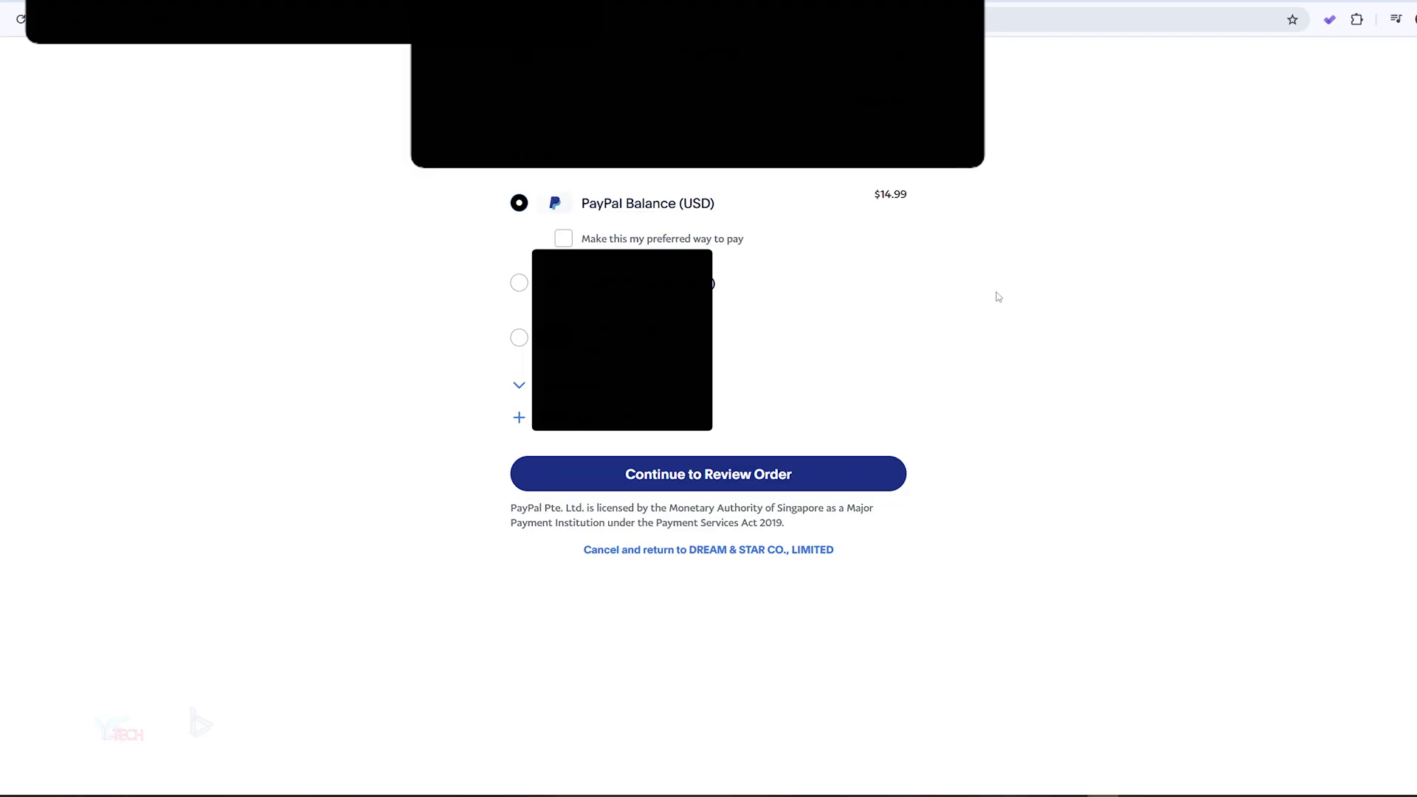
pyautogui.click(825, 471)
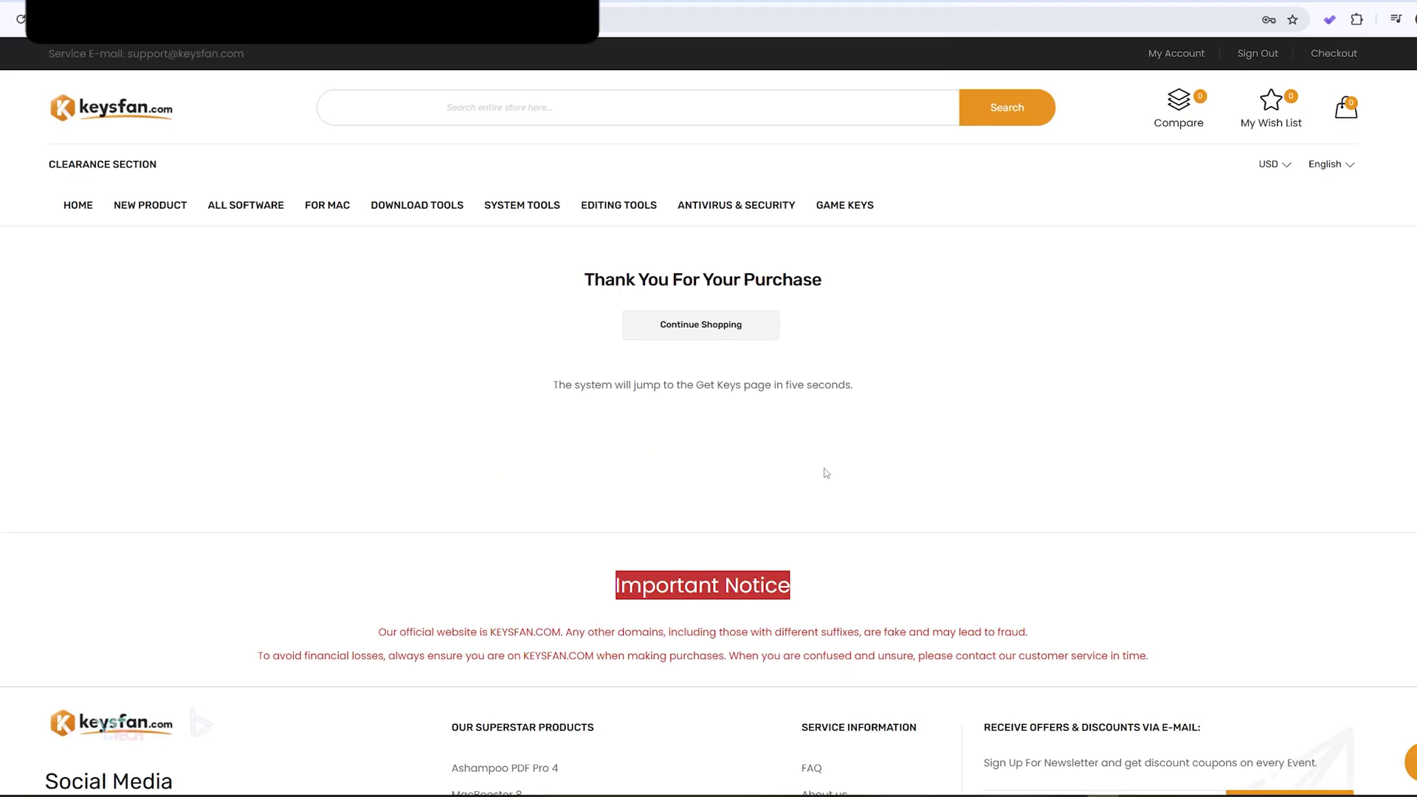
# Step: Try to collect the purchased CD keys, retrying after the not-yet message
pyautogui.press('super+alt+d')
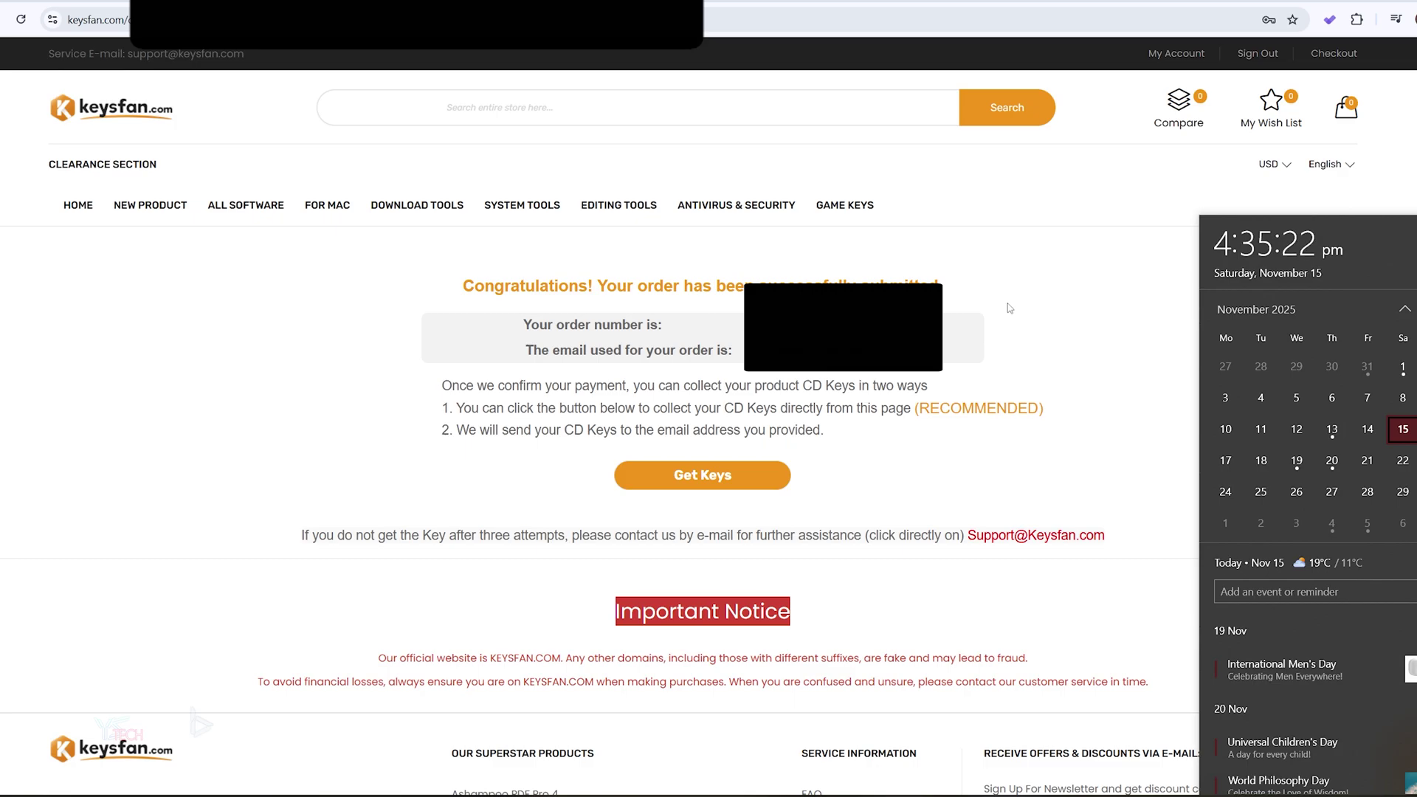
pyautogui.click(1009, 308)
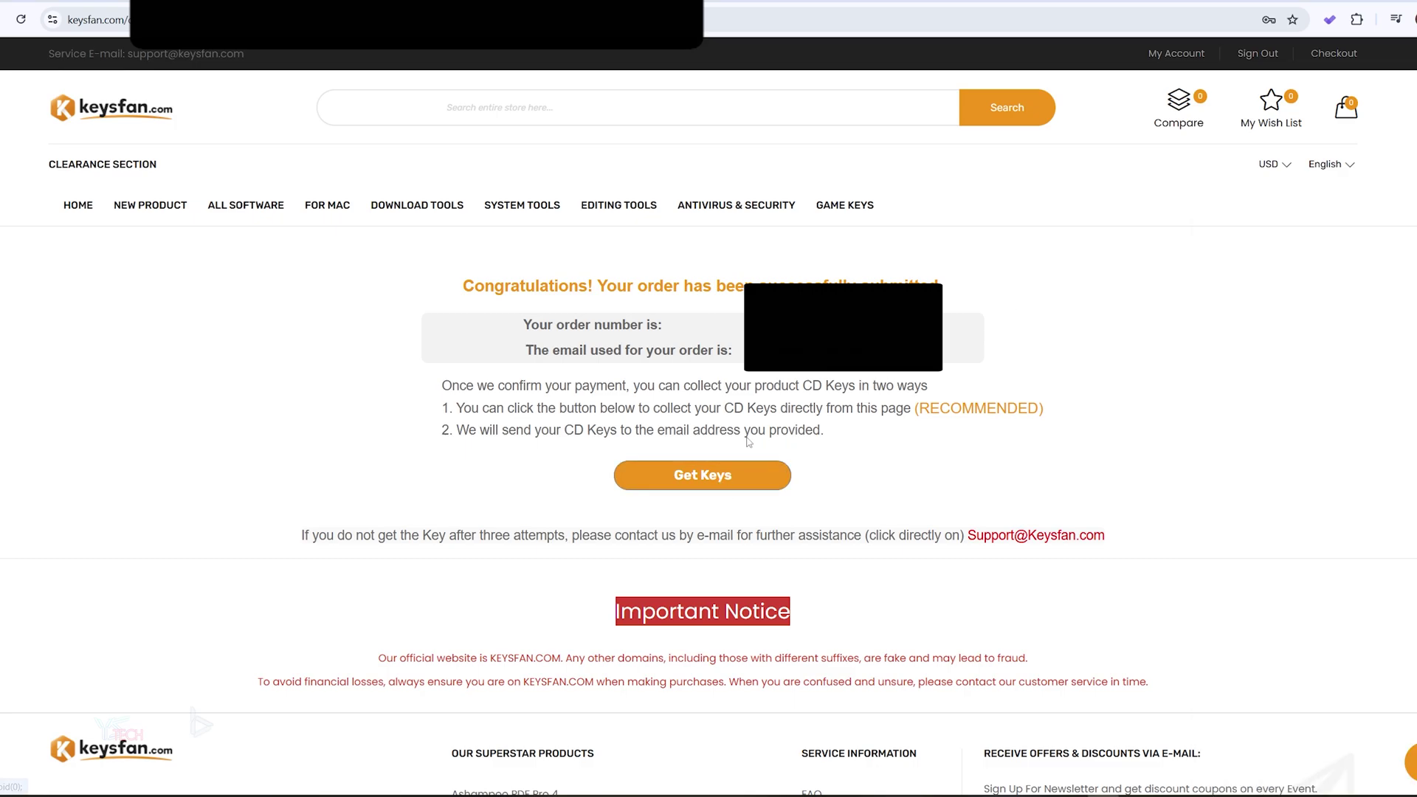
pyautogui.click(737, 478)
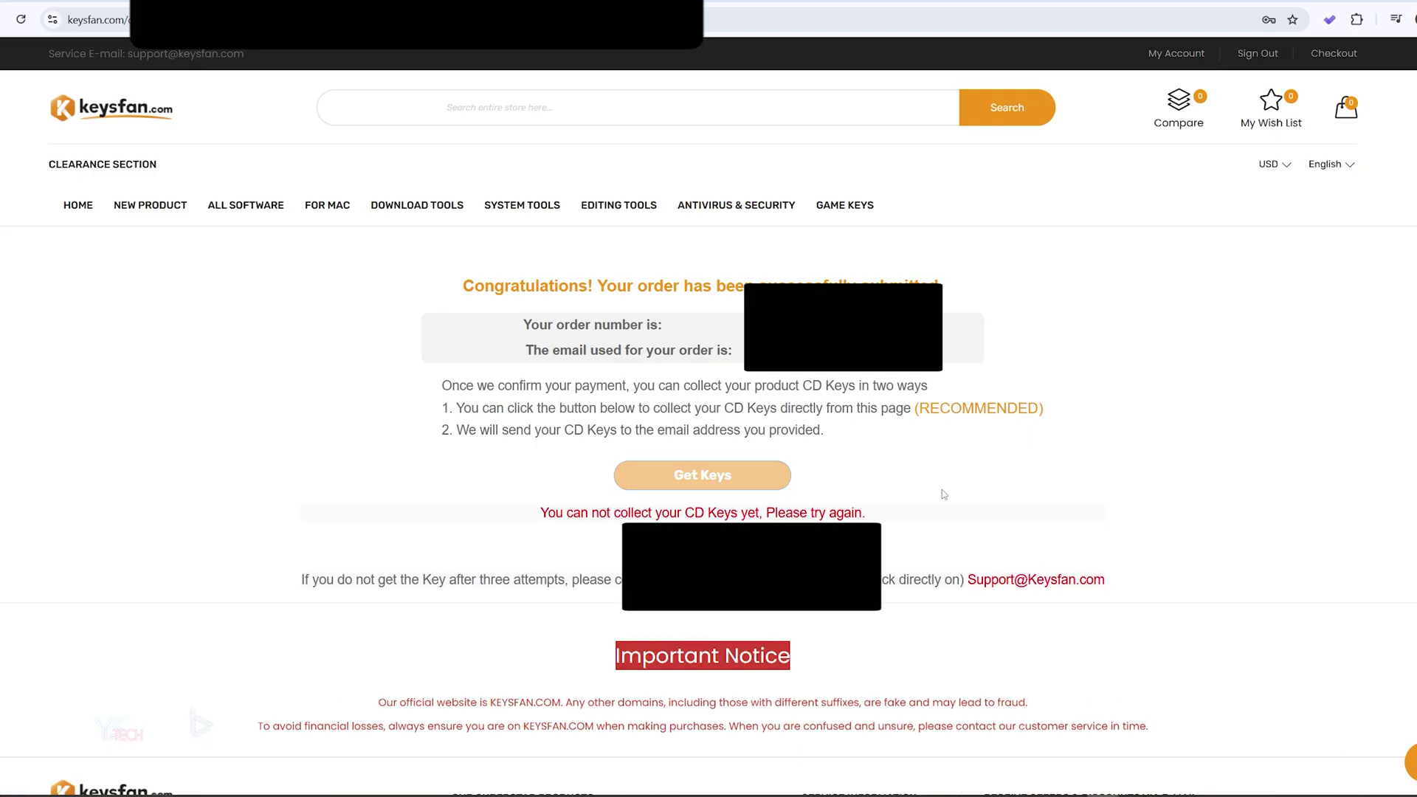
pyautogui.click(664, 475)
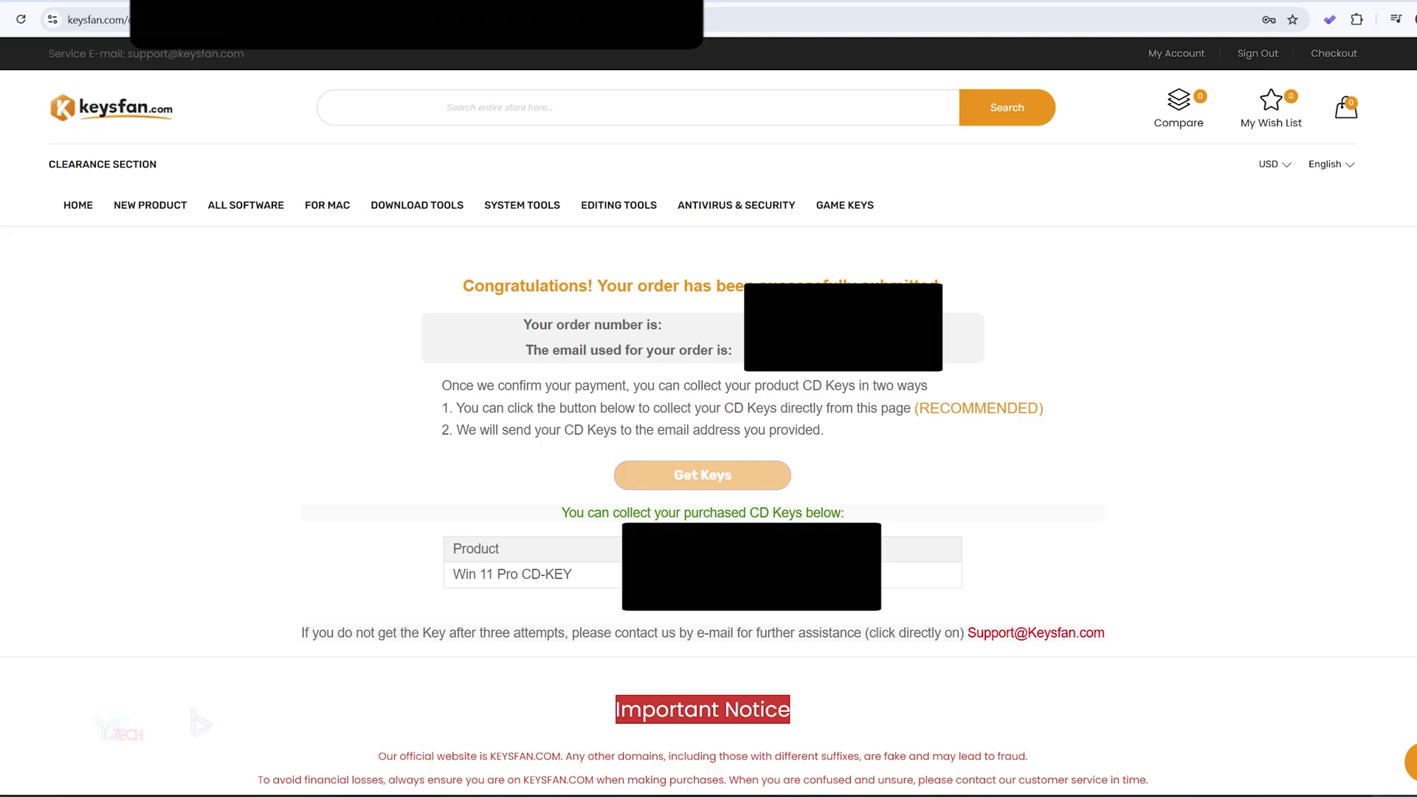
# Step: Select the Win 11 Pro CD-KEY row and finish the PayPal payment review
pyautogui.press('super+alt+d')
pyautogui.click(895, 588)
pyautogui.moveTo(896, 588); pyautogui.dragTo(448, 543)
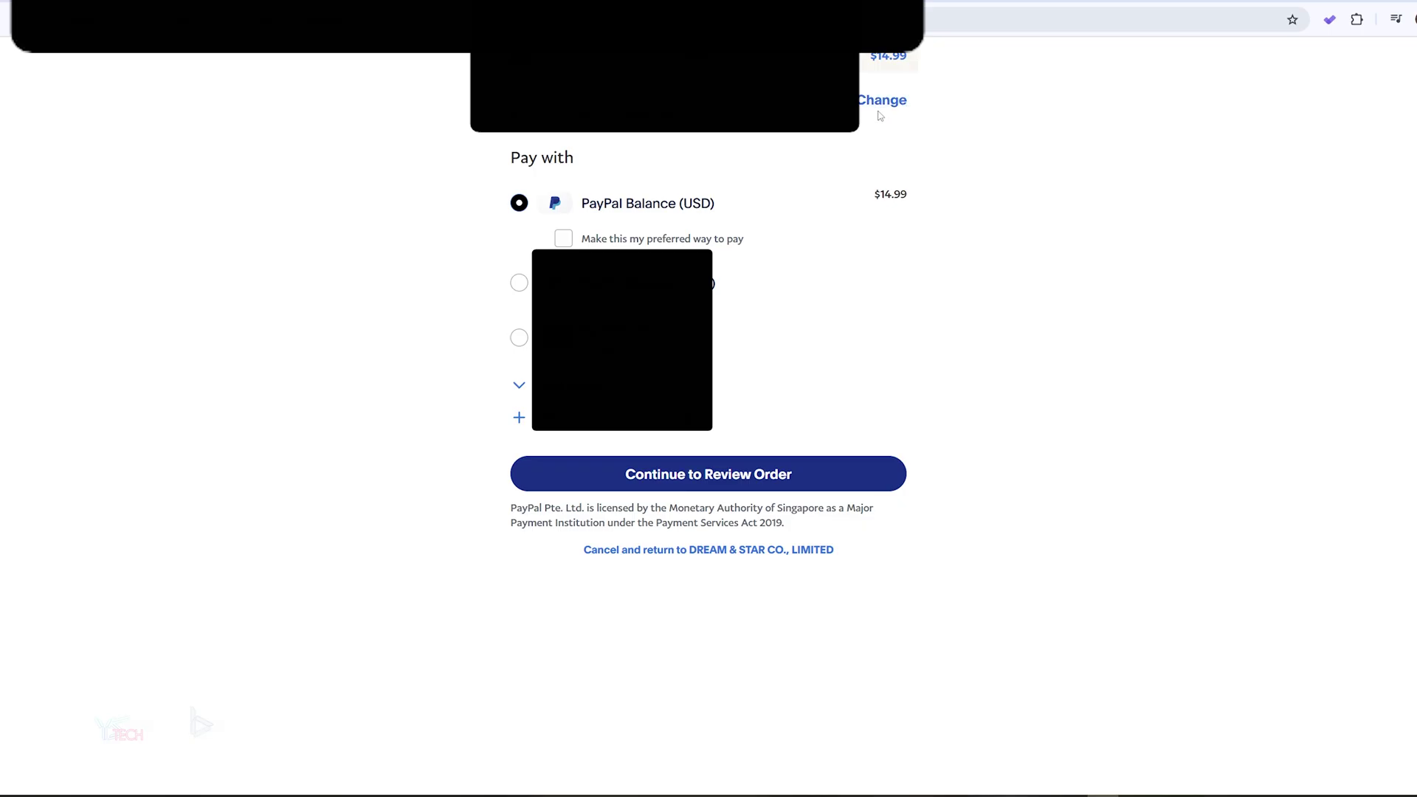
pyautogui.click(824, 472)
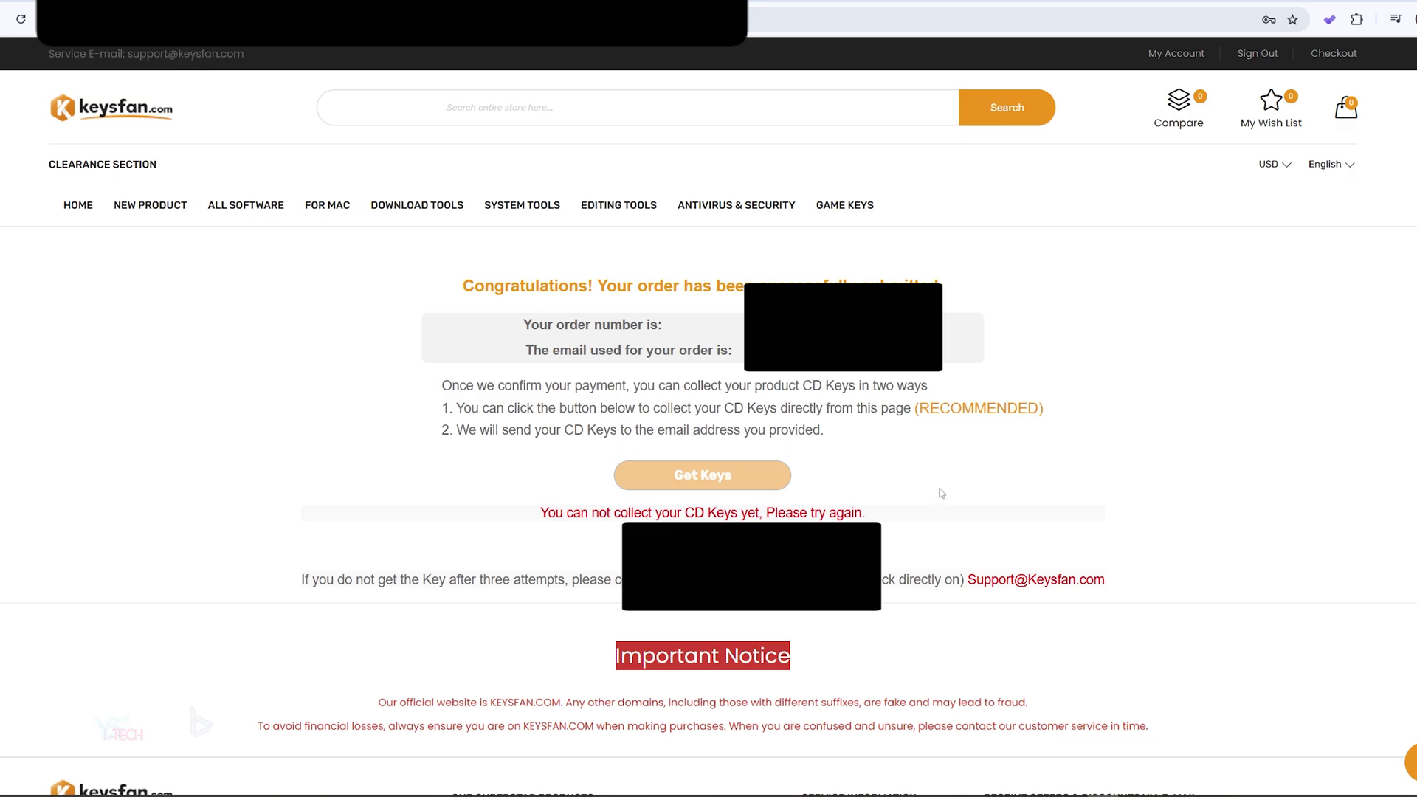
pyautogui.click(632, 476)
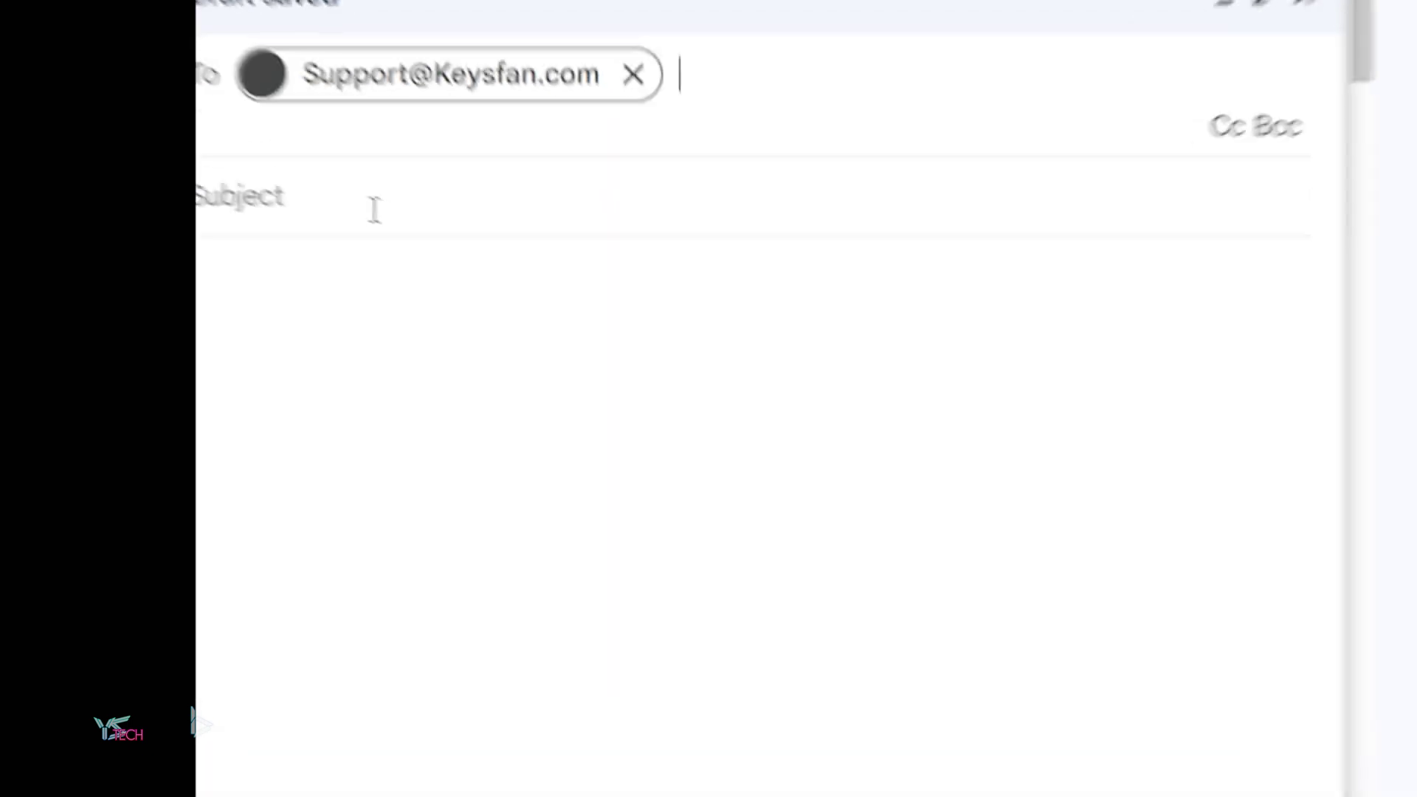
# Step: Write the email with subject 'Windows Key Not Activating', greeting 'Hi there,' and the activation problem
pyautogui.click(375, 210)
pyautogui.write('Windows Key Not Activating')
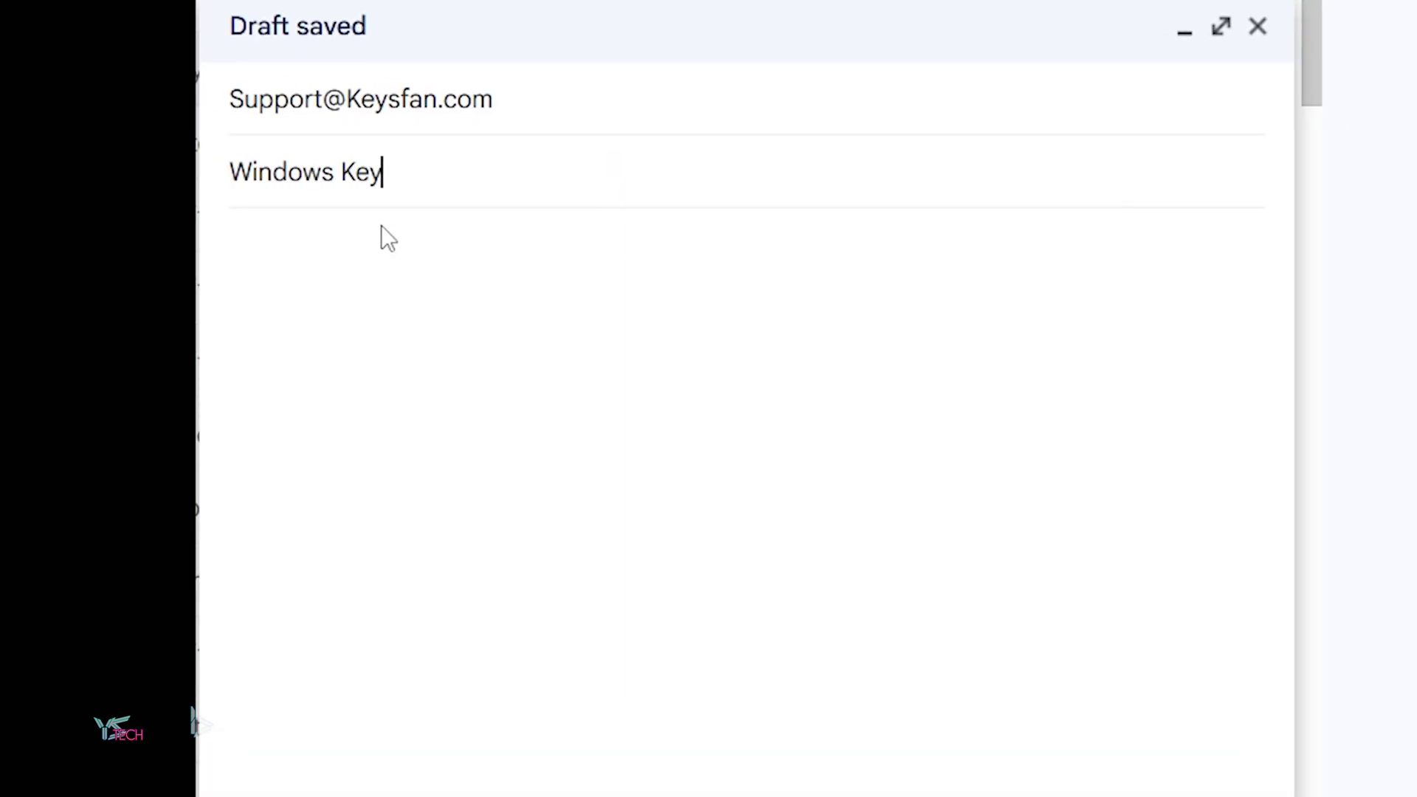
pyautogui.press('Tab')
pyautogui.write('Hi there,')
pyautogui.press('Return')
pyautogui.press('Return')
pyautogui.write('I have tried to activate')
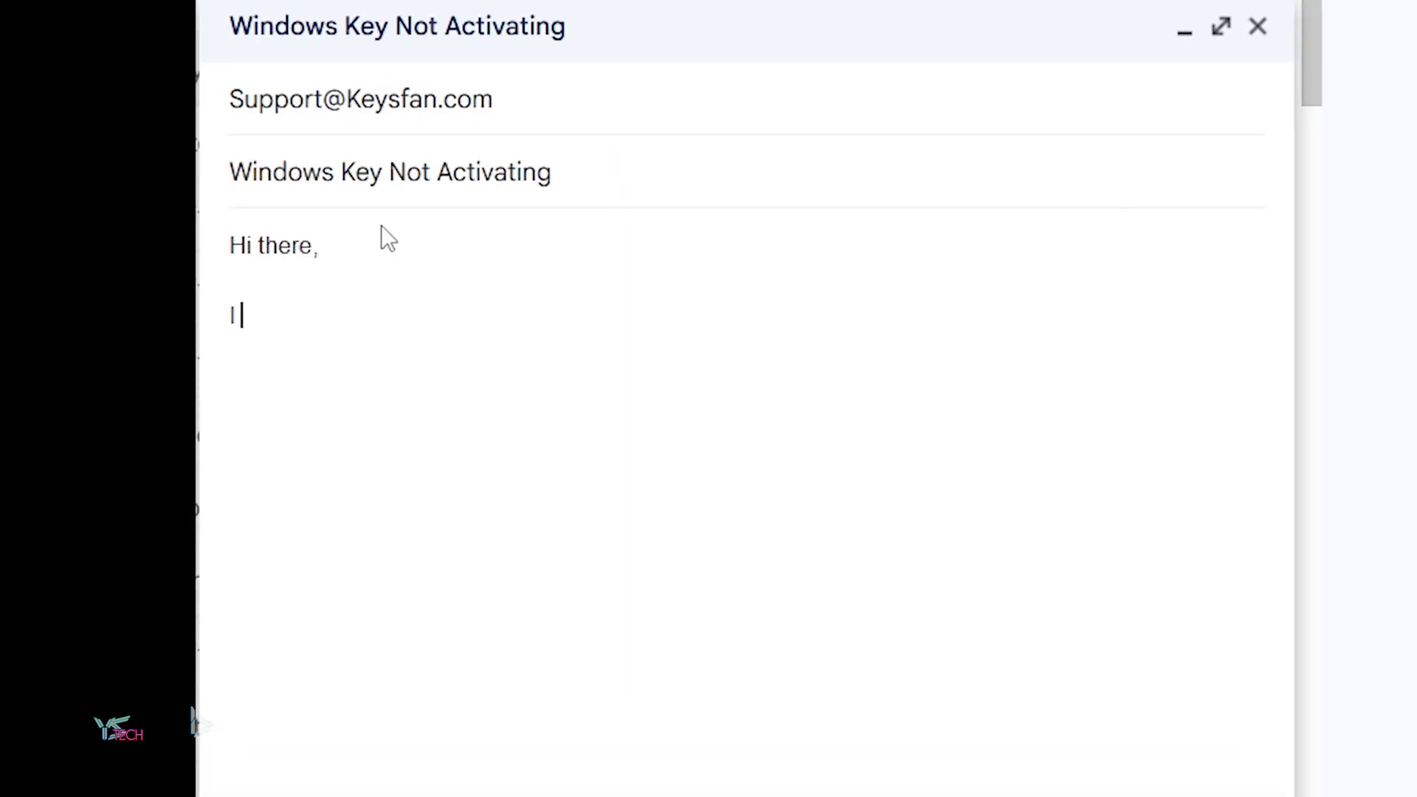
pyautogui.write(' my windows key but its not working for some')
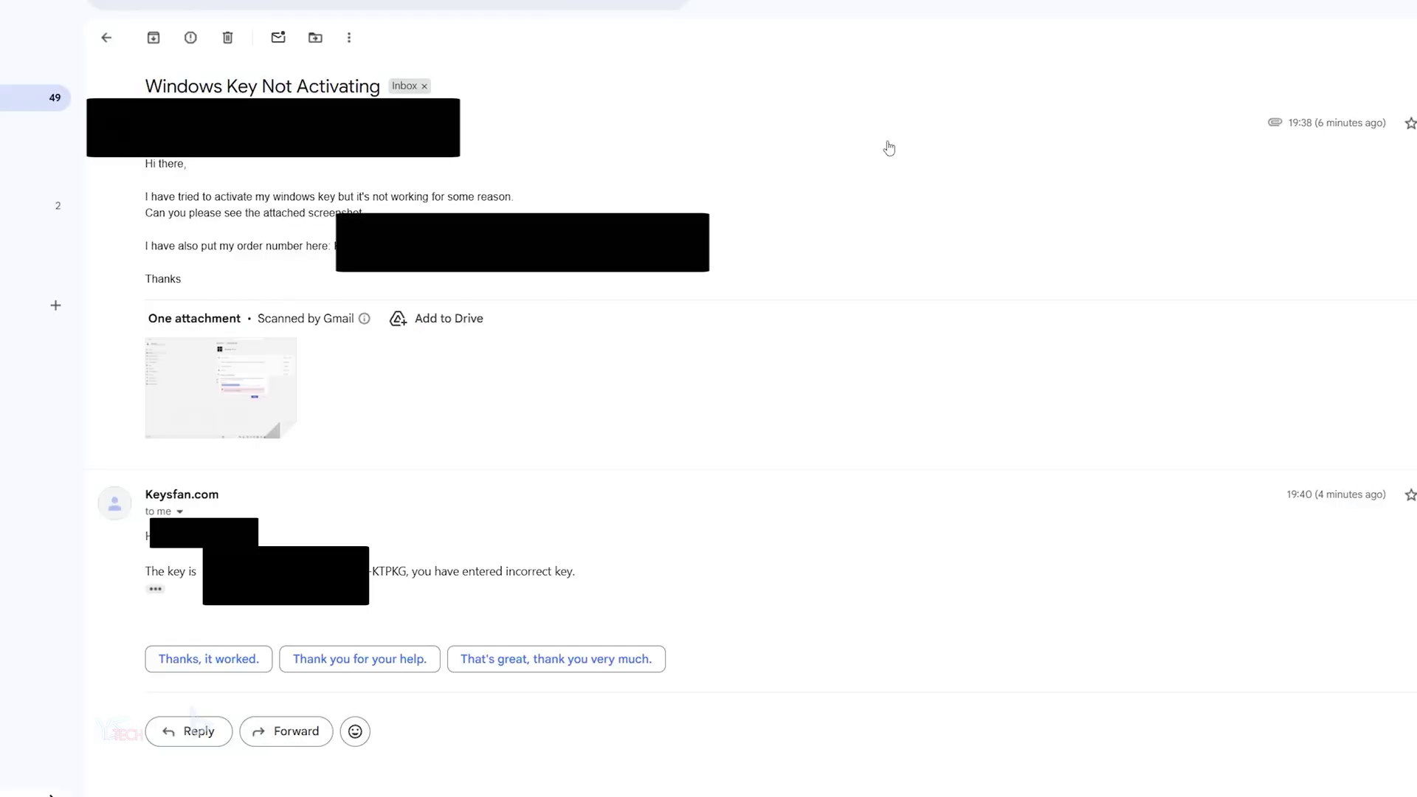
# Step: Select and copy the corrected product key from Keysfan's reply
pyautogui.moveTo(1316, 128); pyautogui.dragTo(1377, 128)
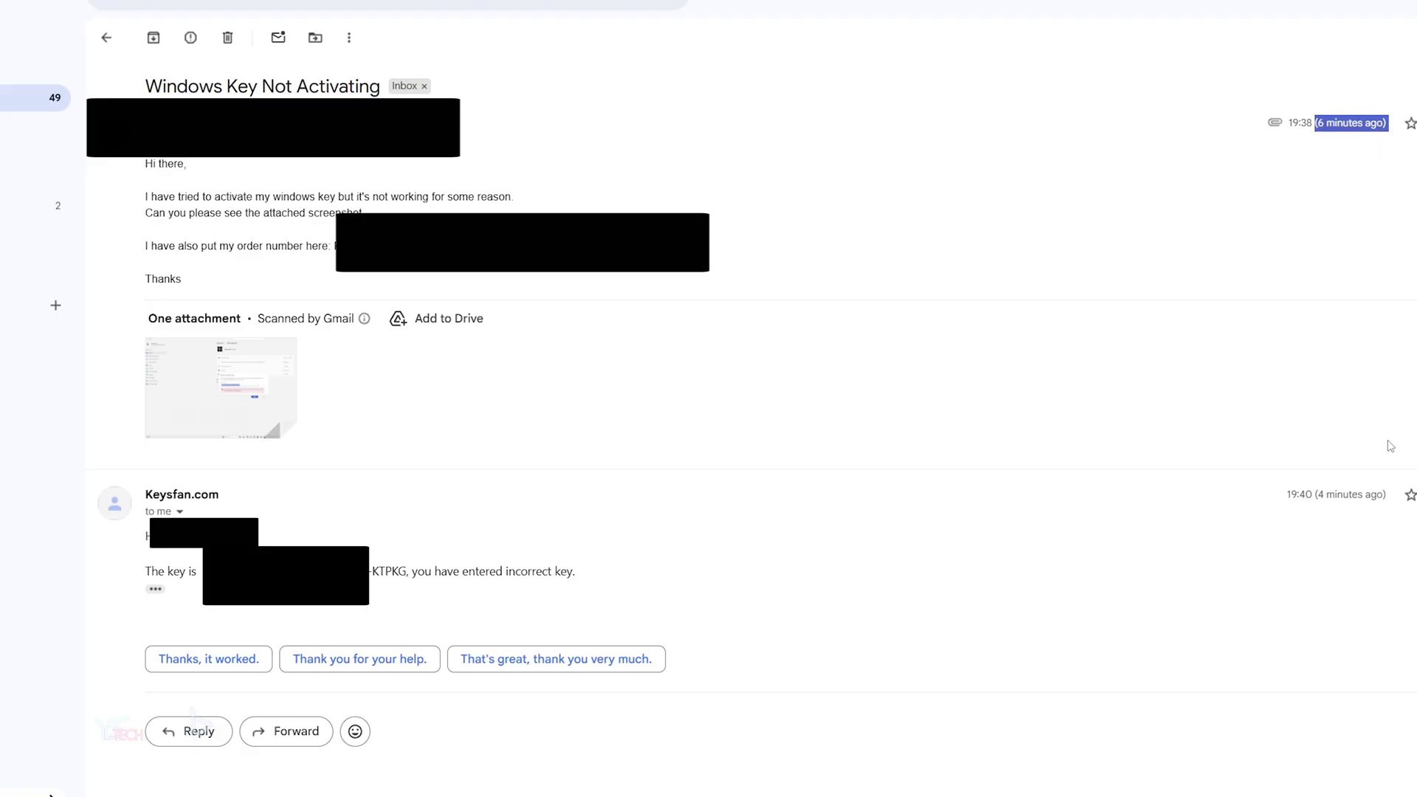
pyautogui.moveTo(1386, 495); pyautogui.dragTo(1308, 495)
pyautogui.click(1183, 309)
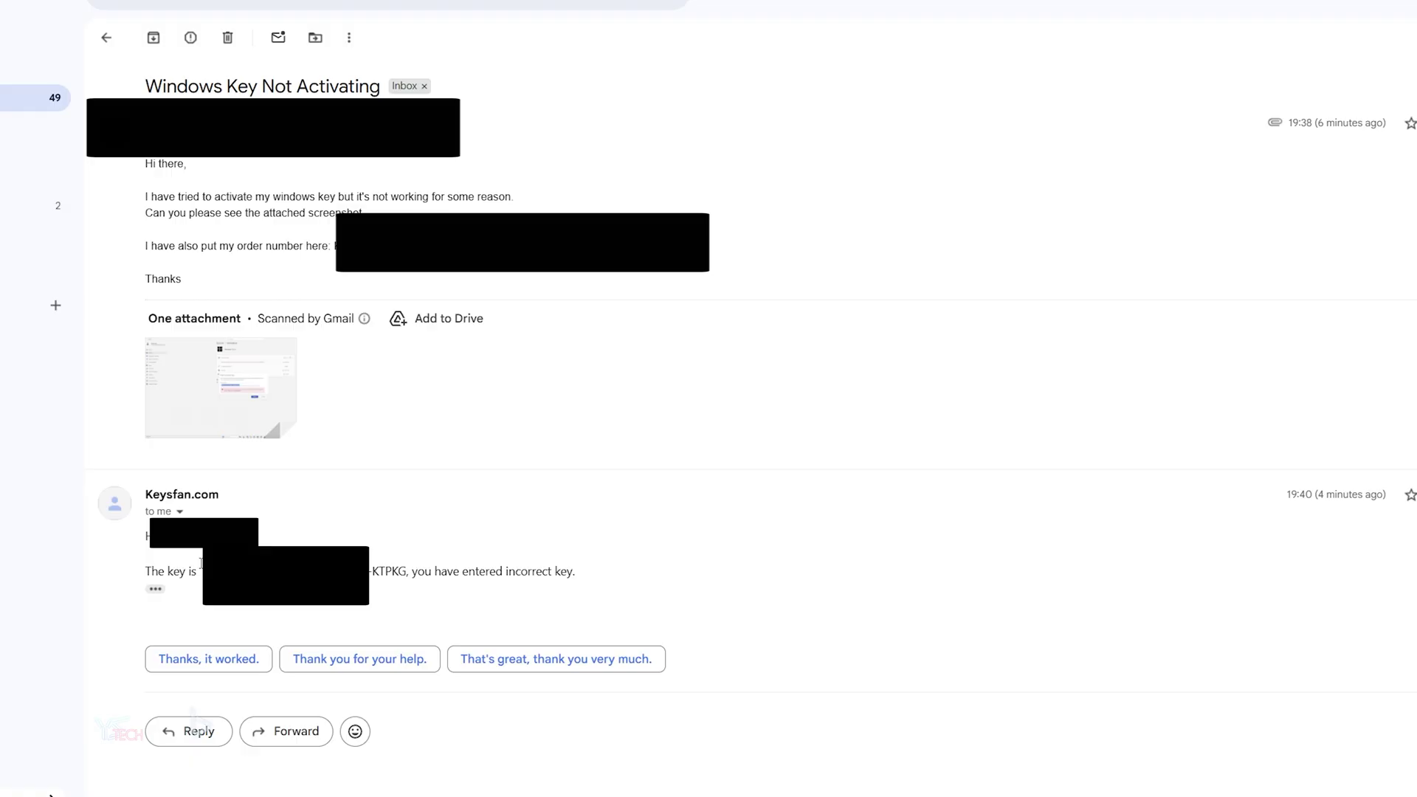
pyautogui.moveTo(310, 572); pyautogui.dragTo(411, 571)
pyautogui.rightClick(407, 572)
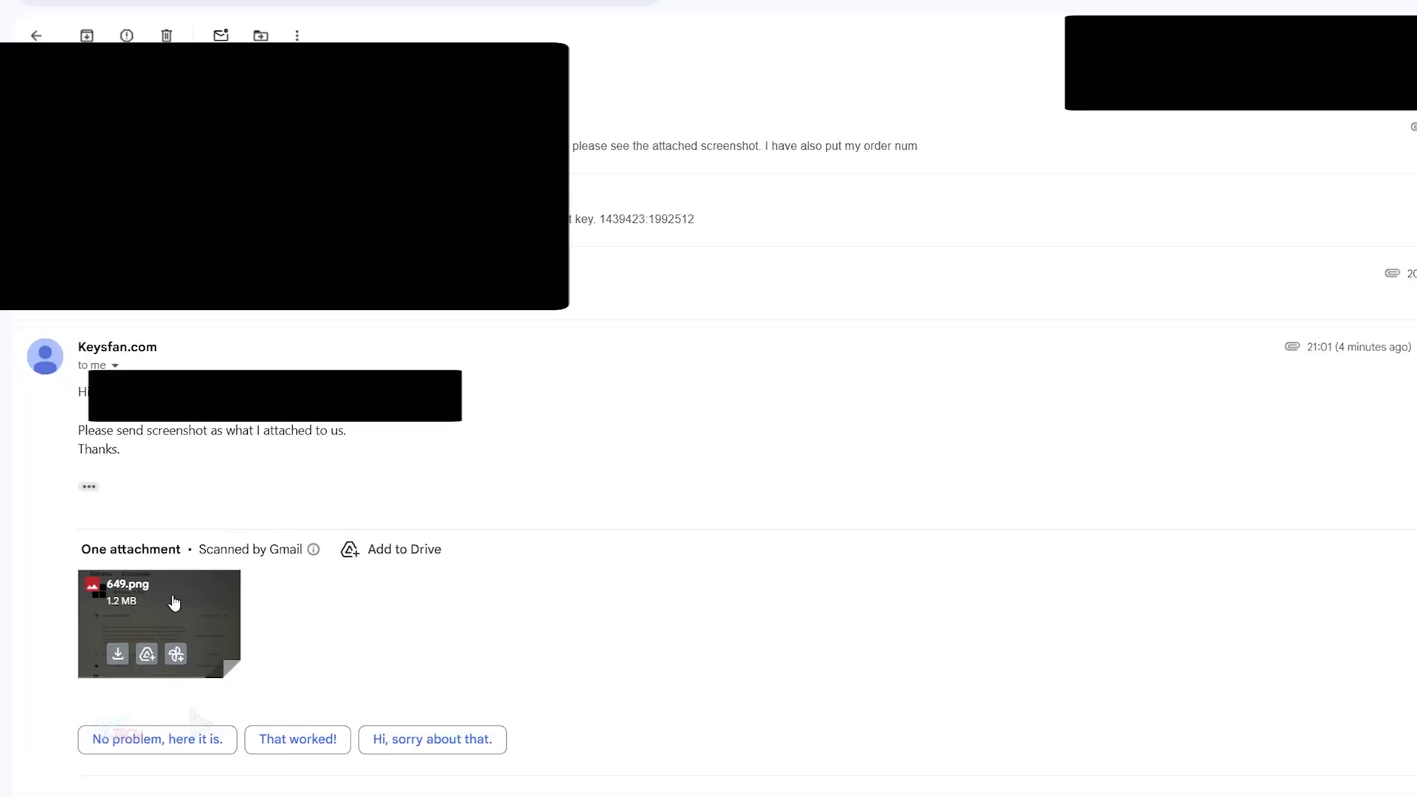
# Step: Preview Keysfan's 649.png screenshot attachment, close it and view it again
pyautogui.click(159, 624)
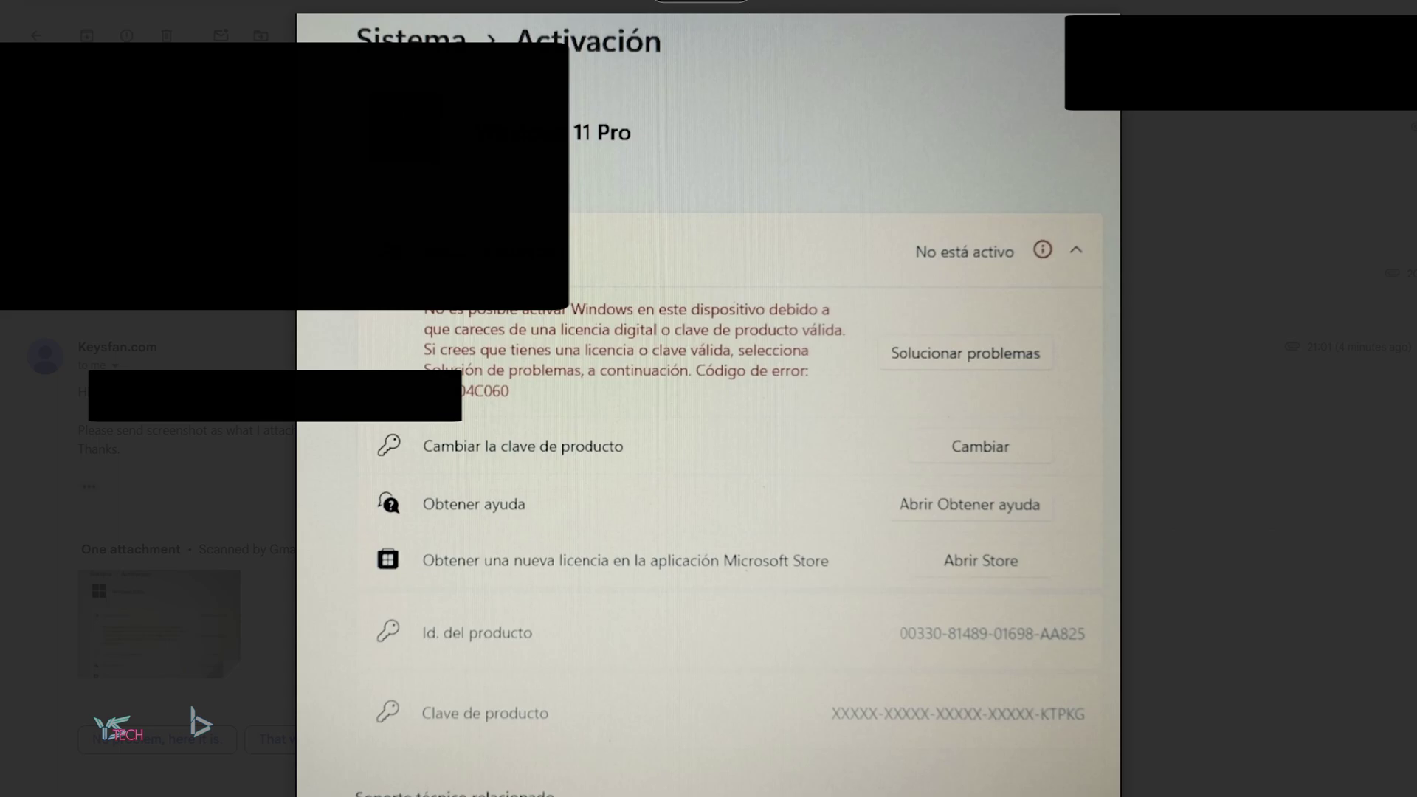
pyautogui.click(1276, 724)
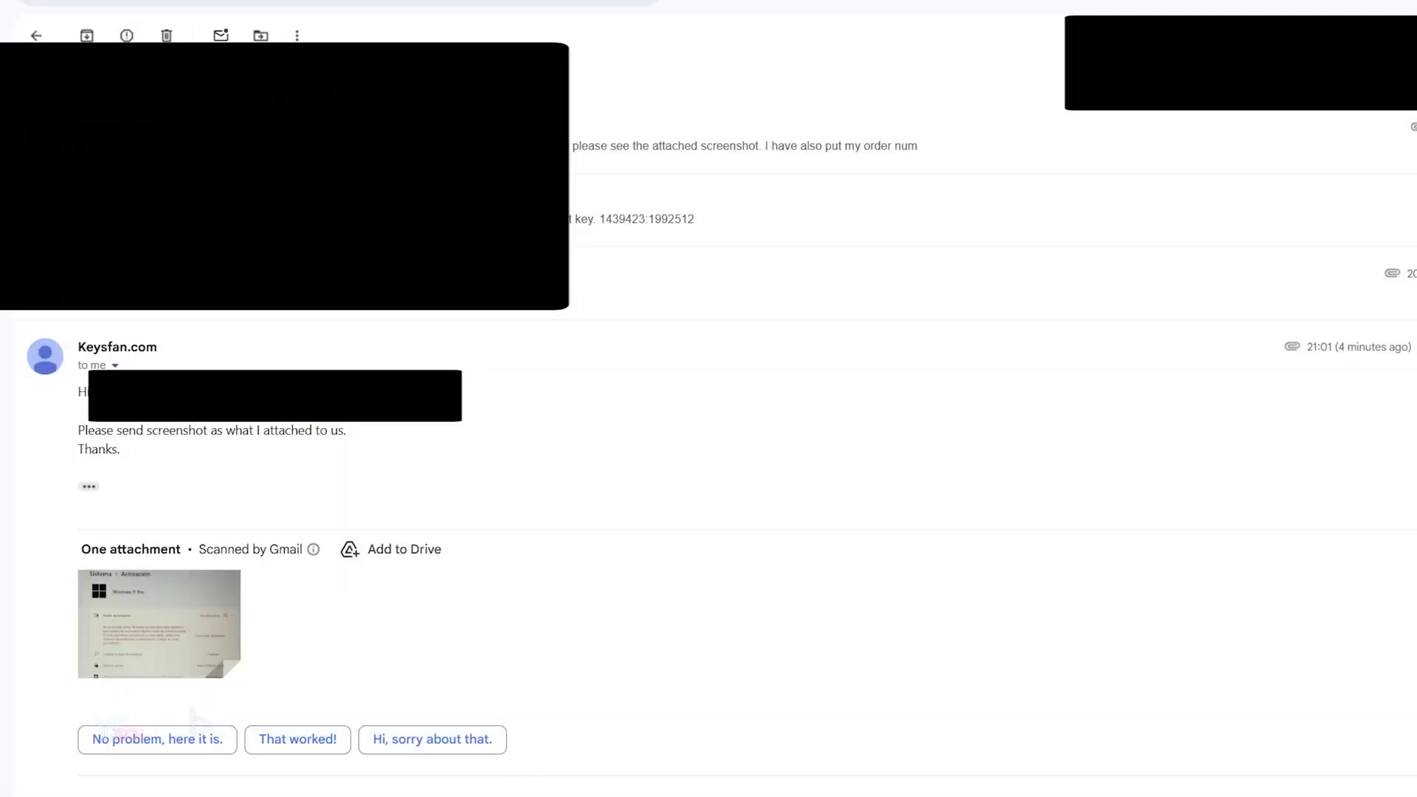
pyautogui.click(168, 606)
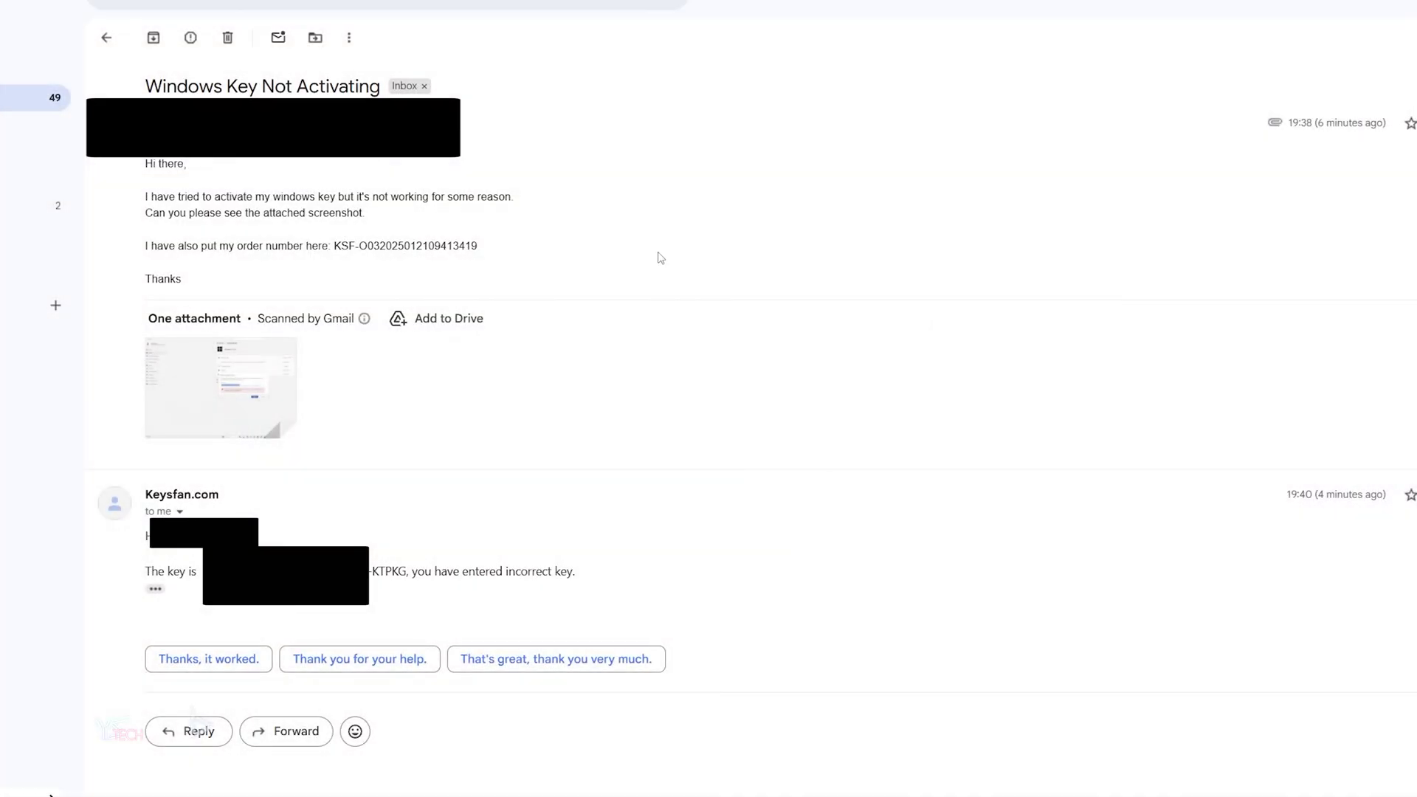
pyautogui.moveTo(1316, 127); pyautogui.dragTo(1378, 126)
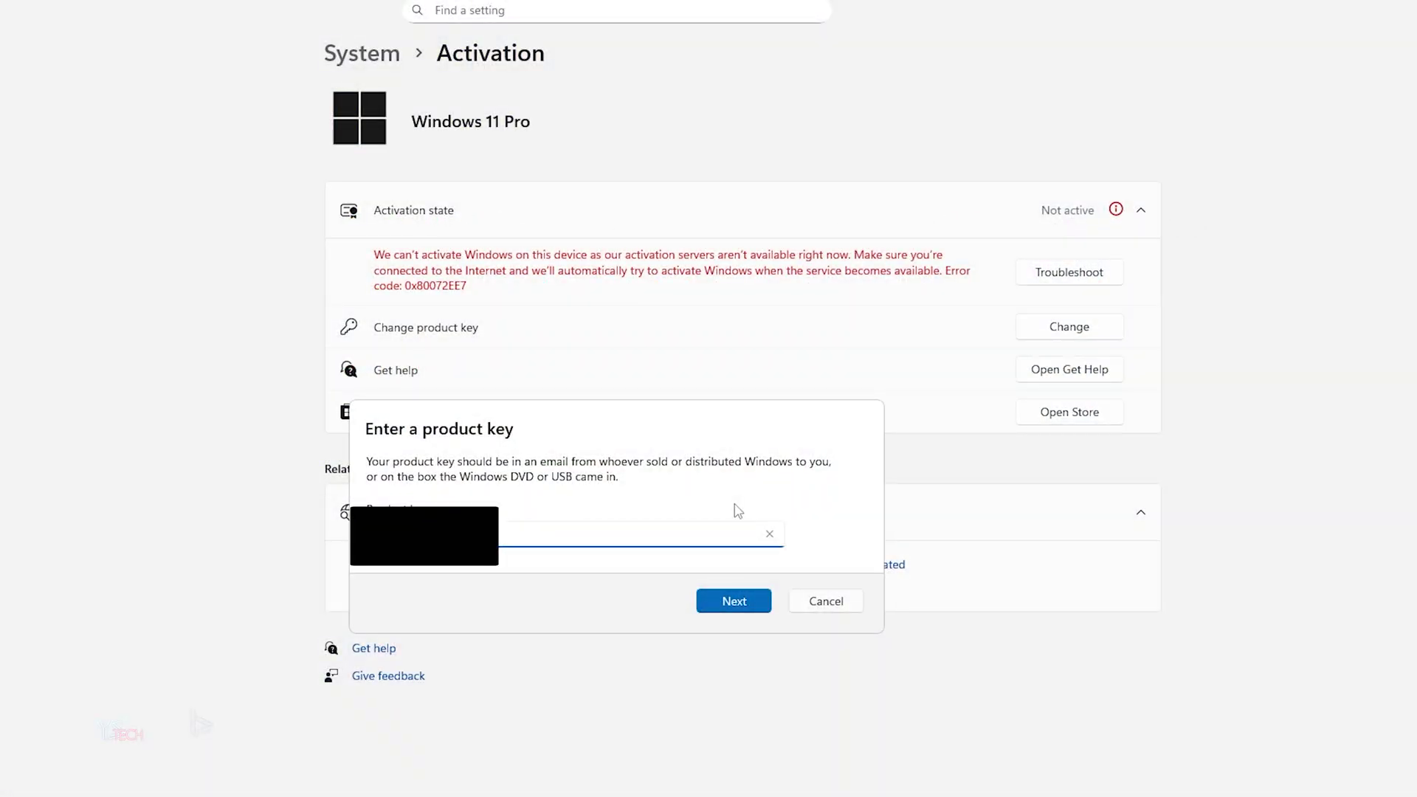
# Step: Paste the corrected product key and activate Windows 11 Pro
pyautogui.rightClick(613, 546)
pyautogui.click(738, 602)
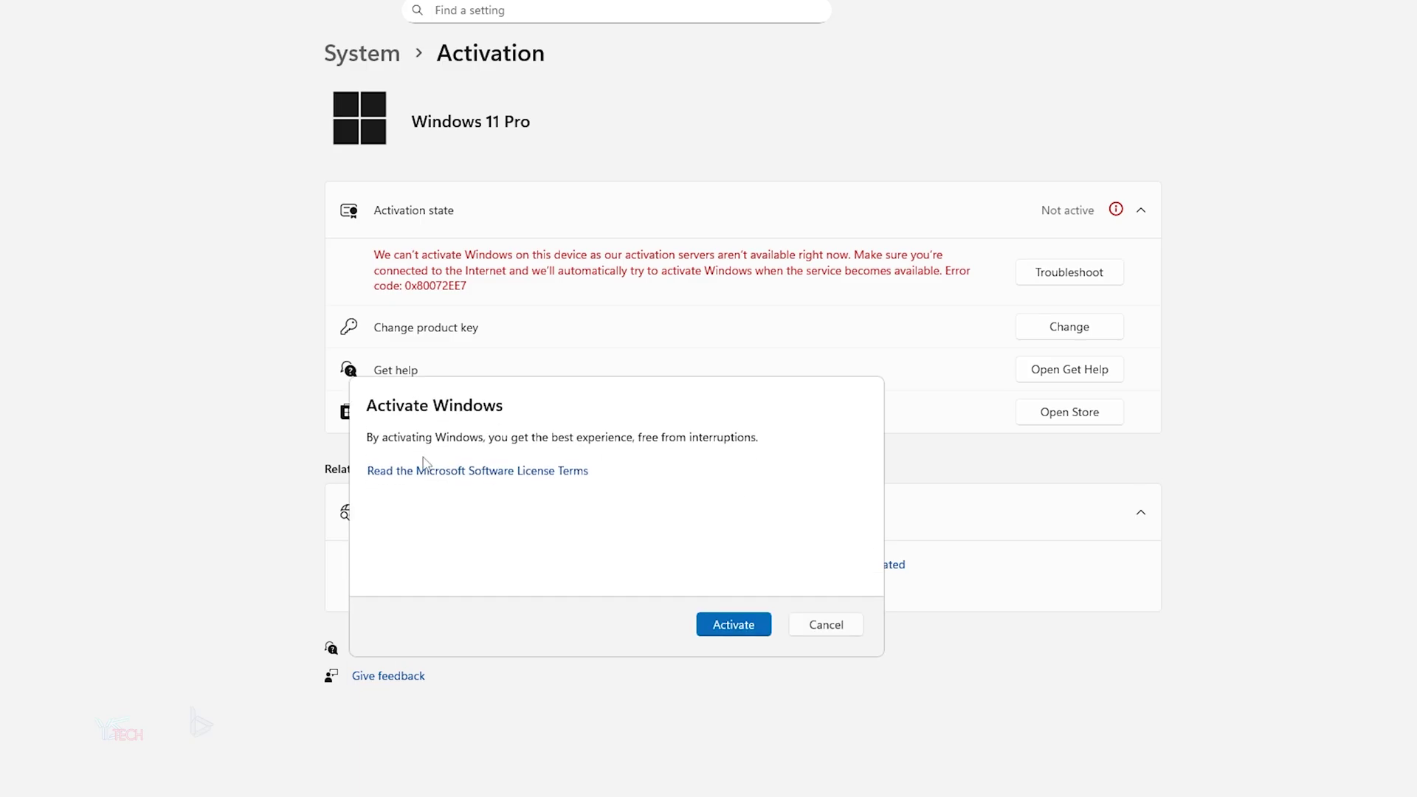
pyautogui.click(748, 629)
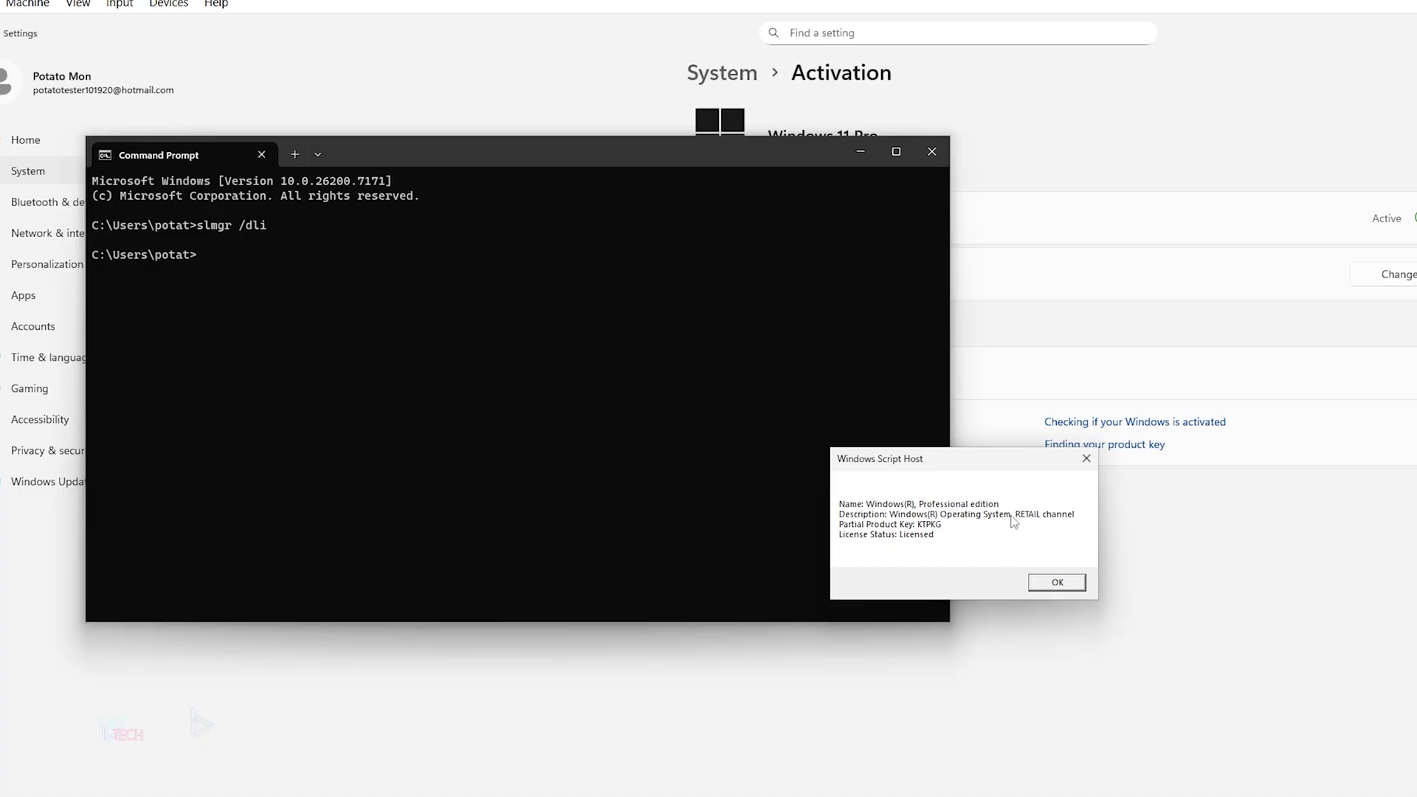
# Step: Dismiss the licence message and run slmgr /xpr to check activation expiry
pyautogui.click(1059, 582)
pyautogui.write('sl')
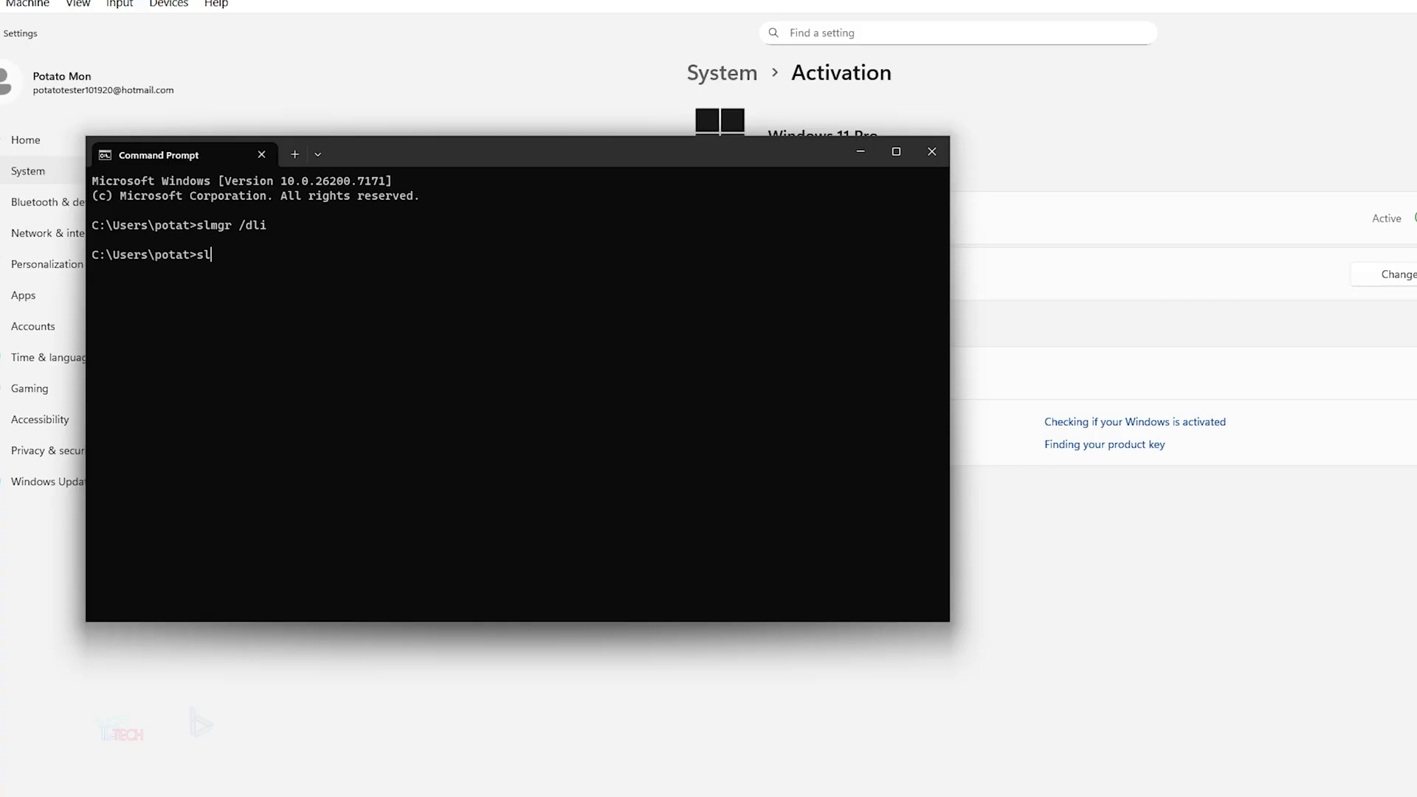
pyautogui.write('mgr /xpr')
pyautogui.press('Return')
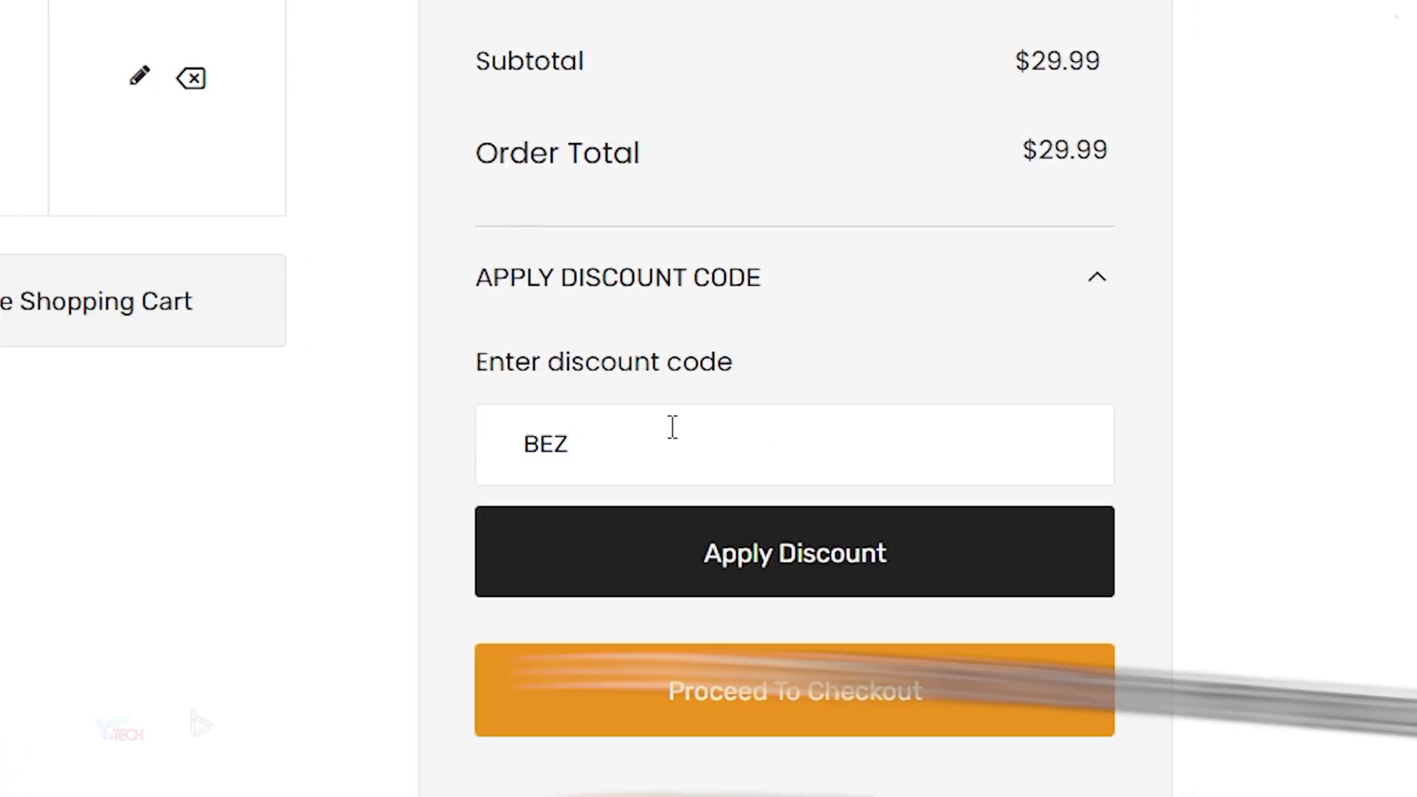
# Step: Enter BEZ50 in the cart's discount code field
pyautogui.write('50')
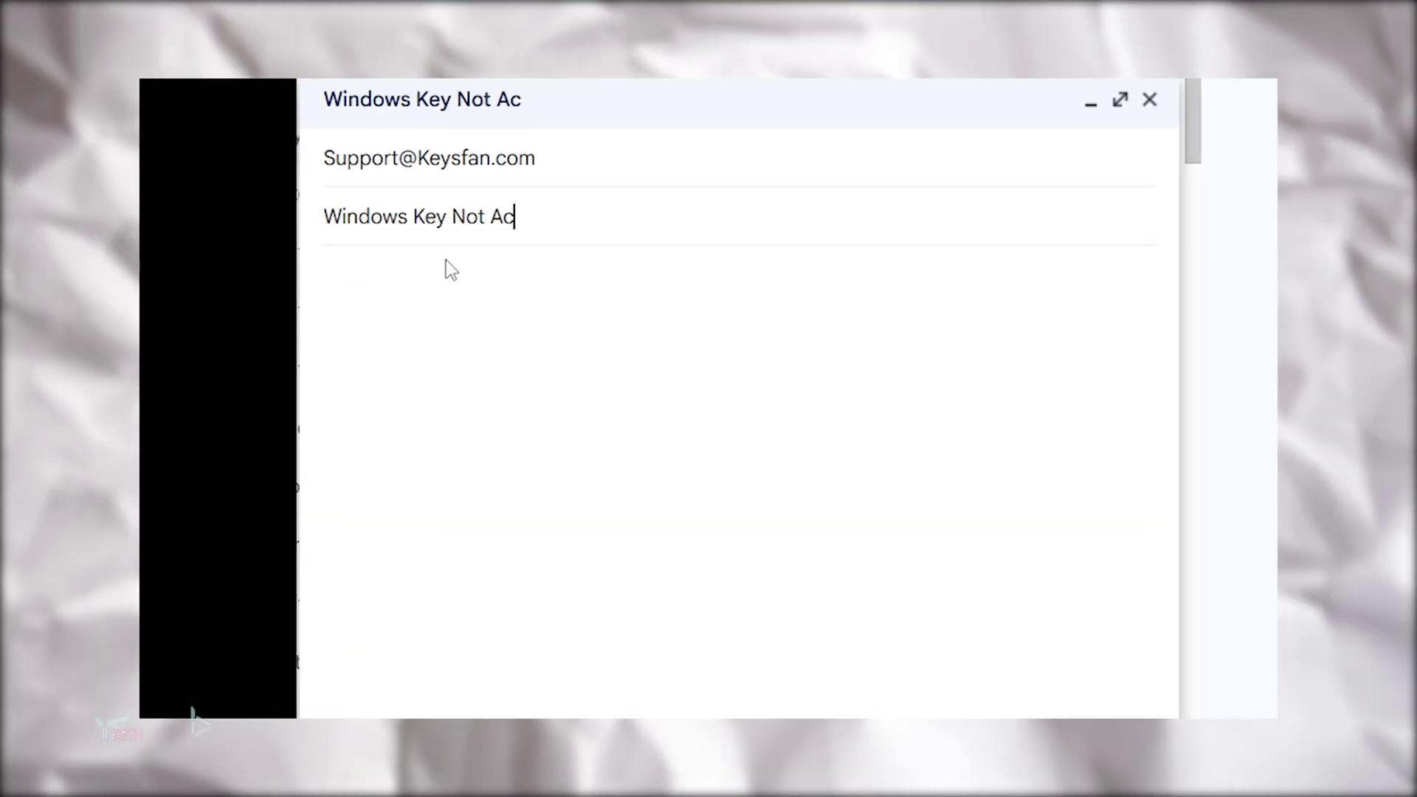
# Step: Write the 'Hi there,' greeting and activation-failure explanation in the email body
pyautogui.press('Tab')
pyautogui.write('Hi there,')
pyautogui.press('Return')
pyautogui.press('Return')
pyautogui.write('I have tried to activate my windows key but ')
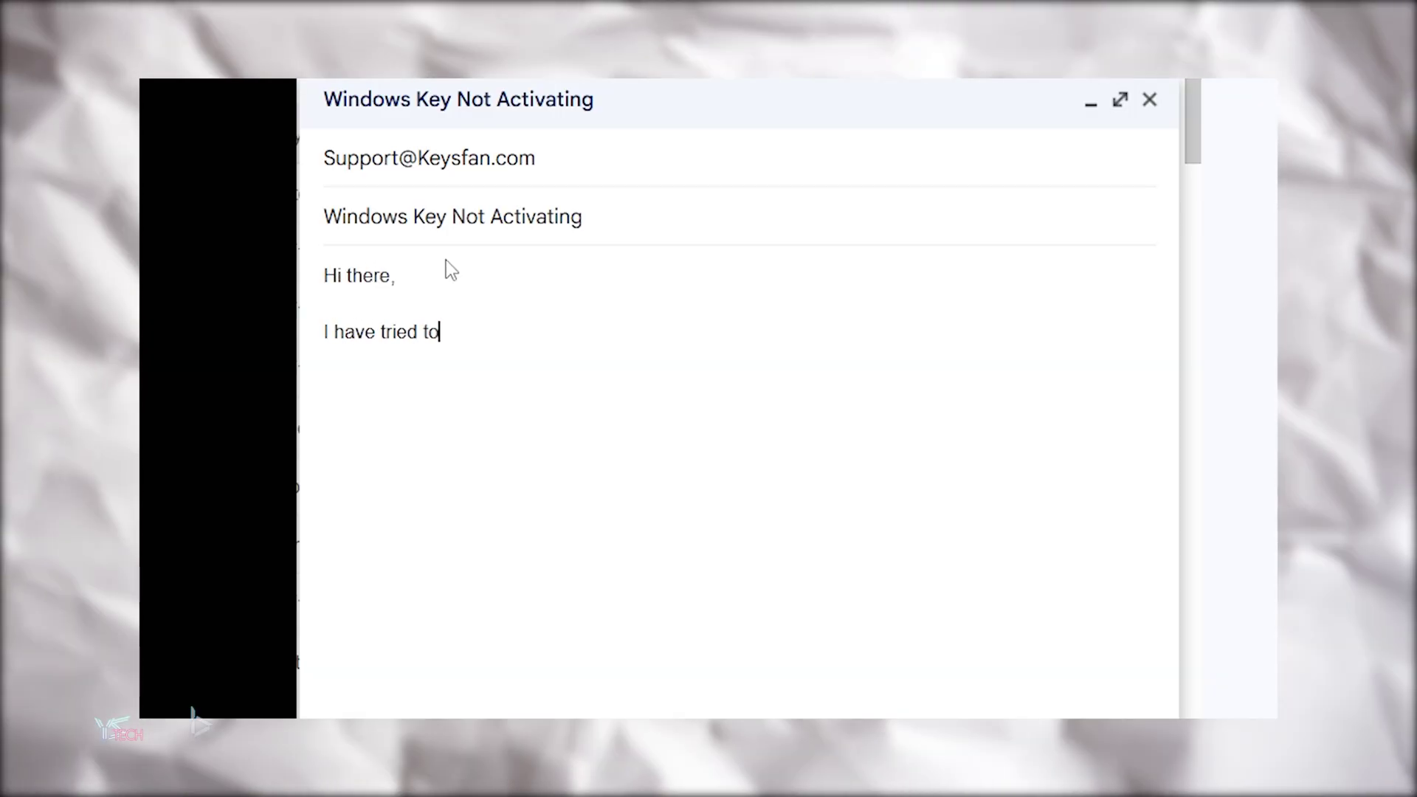
pyautogui.write("it's not working for some")
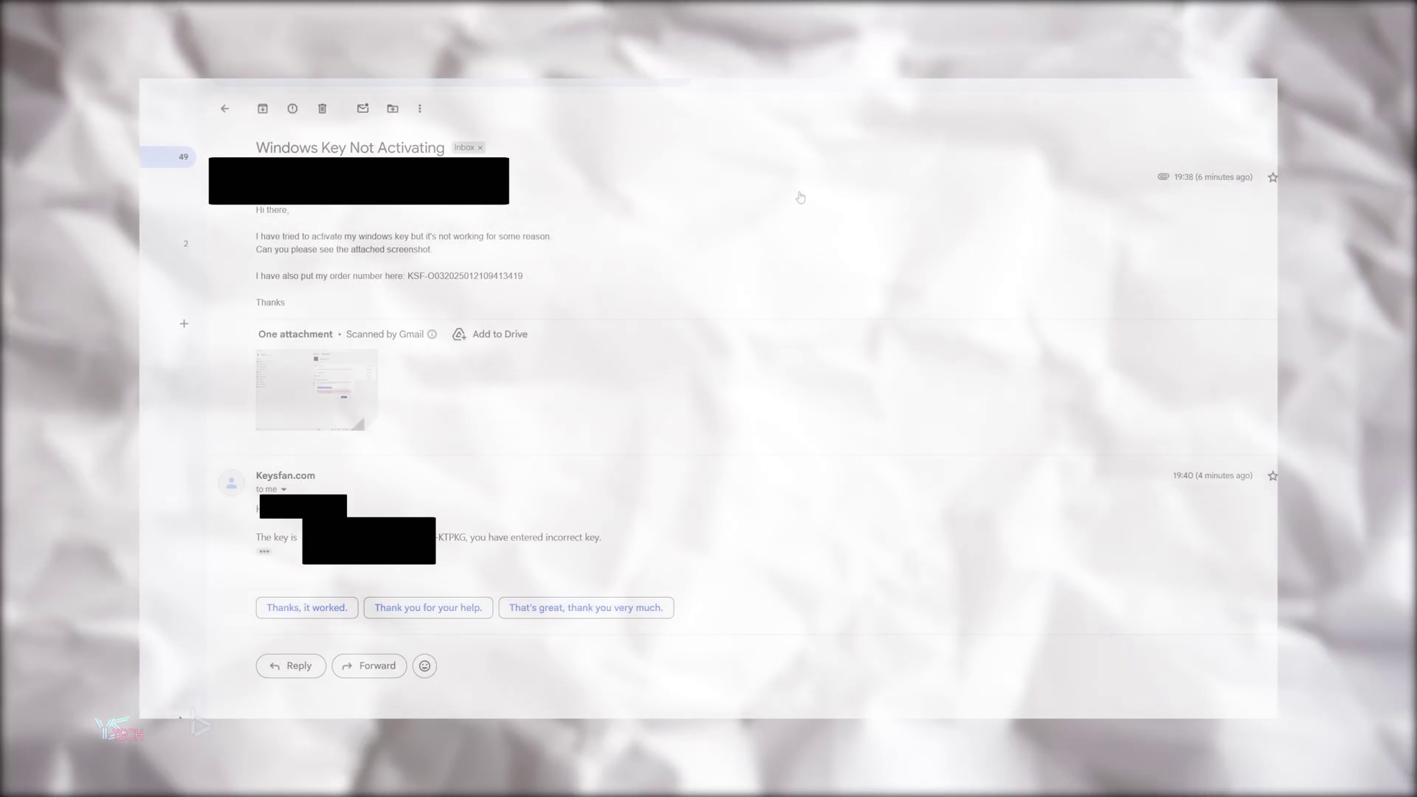
pyautogui.moveTo(1196, 184); pyautogui.dragTo(1247, 184)
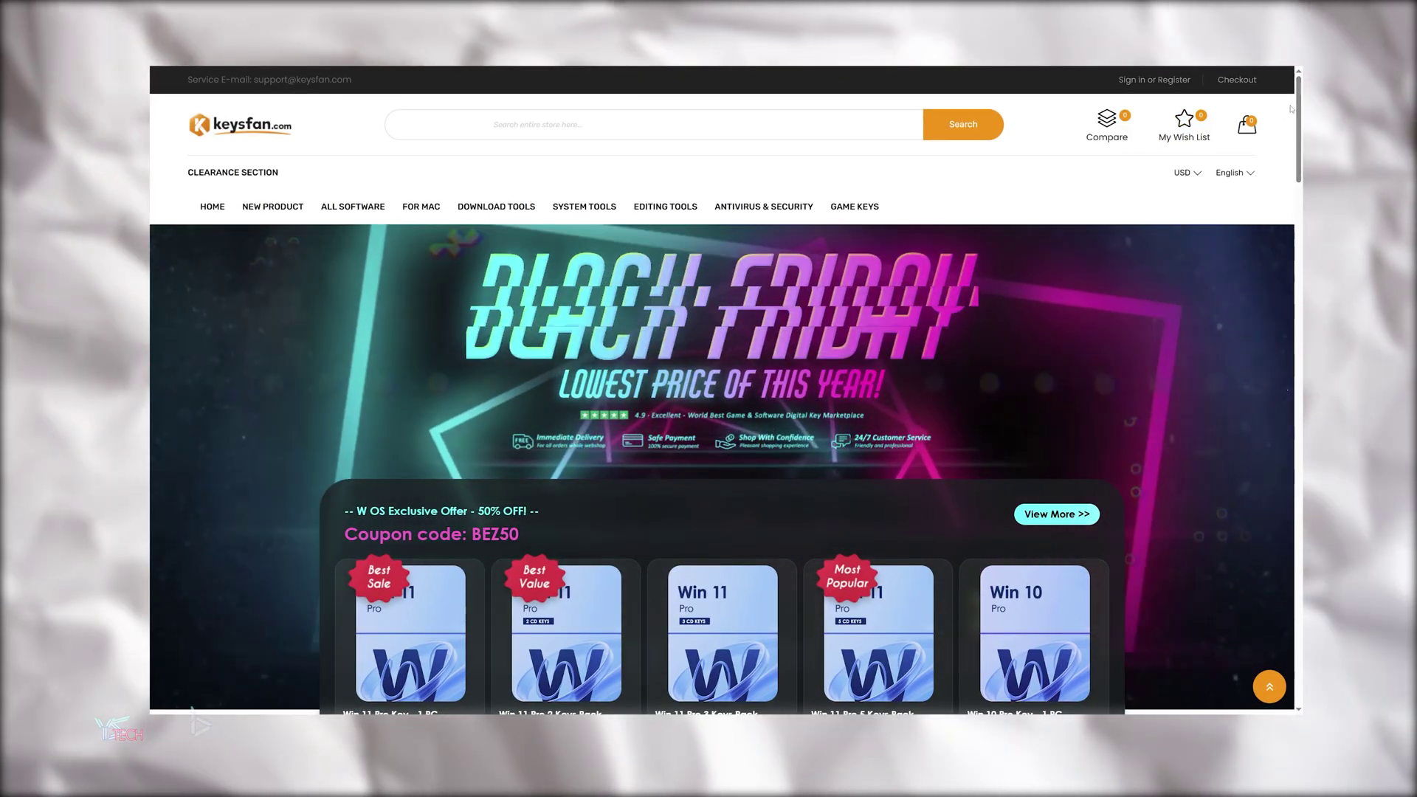
# Step: Scroll the Keysfan home page past the Black Friday banner to the BEZ62 coupon deals row
pyautogui.scroll(-2, 1285, 135)
pyautogui.scroll(-5, 1285, 135)
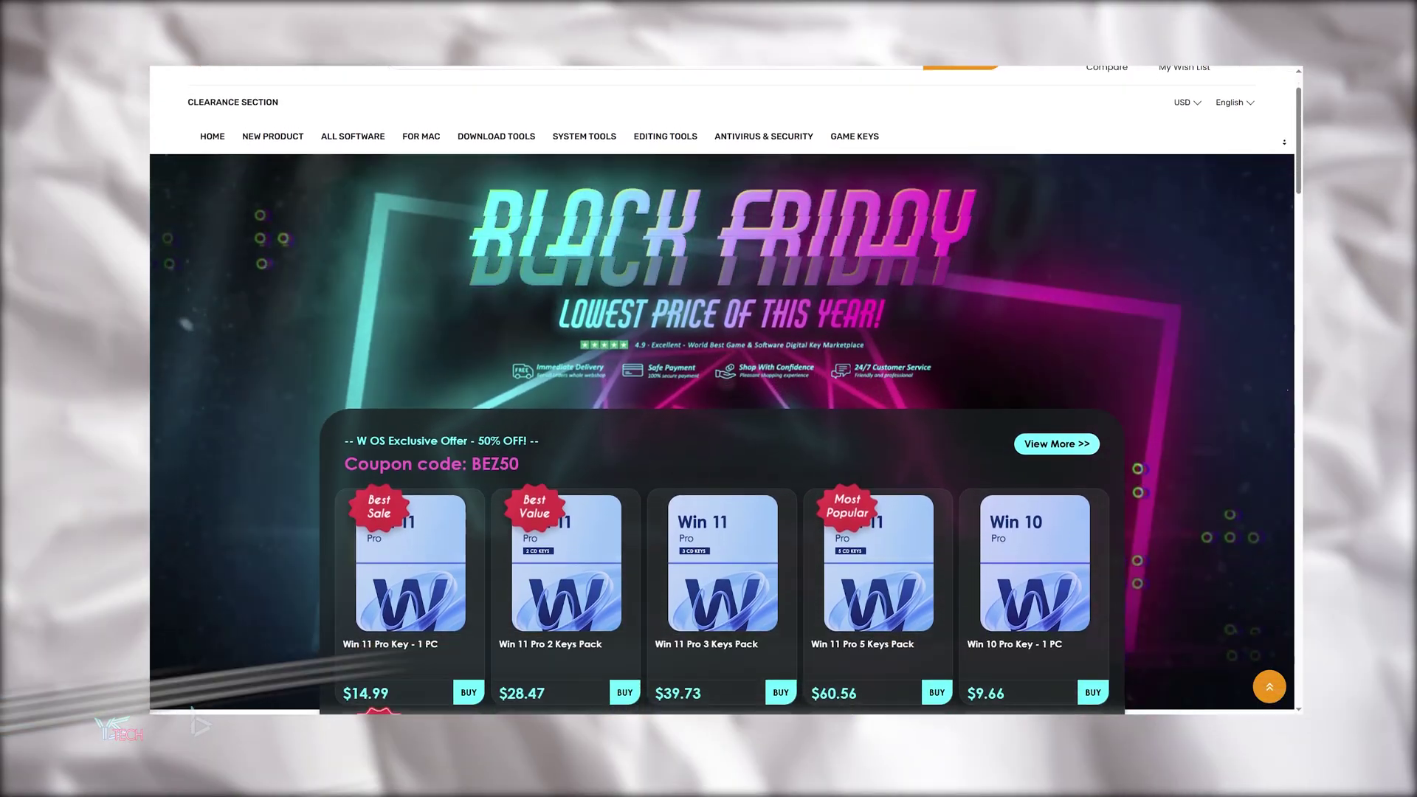
pyautogui.scroll(-2, 1285, 143)
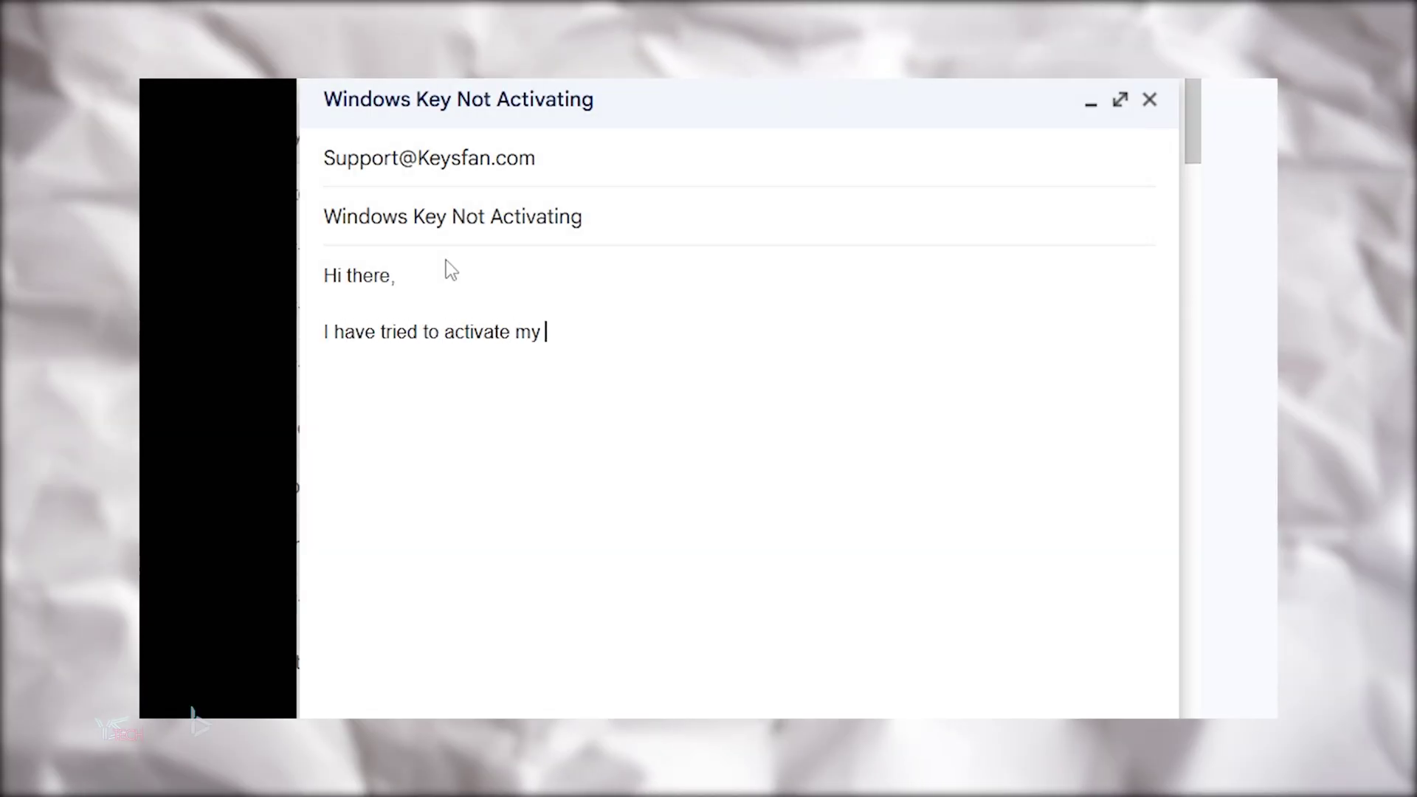
# Step: Below the greeting, write 'I have tried to activate my windows key but it's not working for some rea'
pyautogui.write("ey but it's not working for some rea")
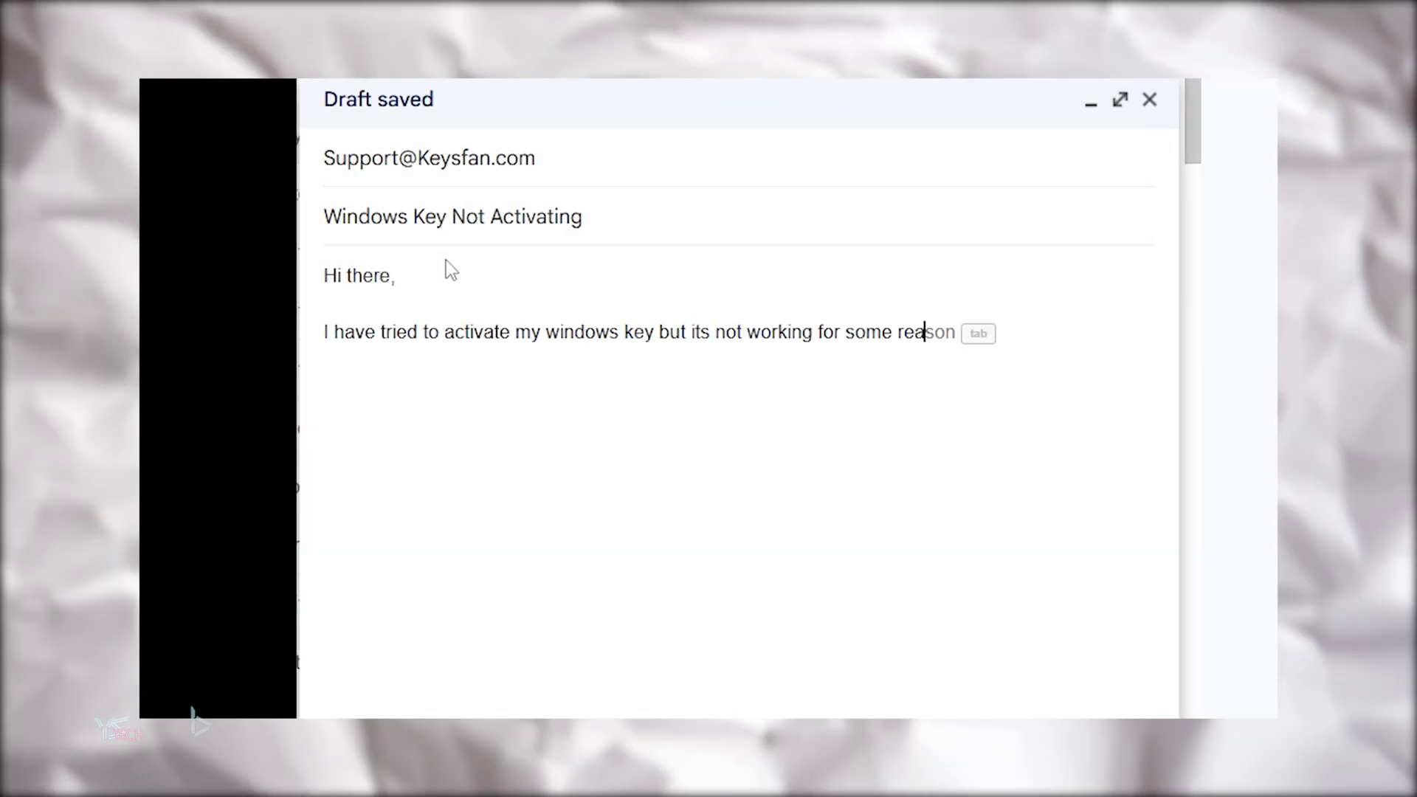